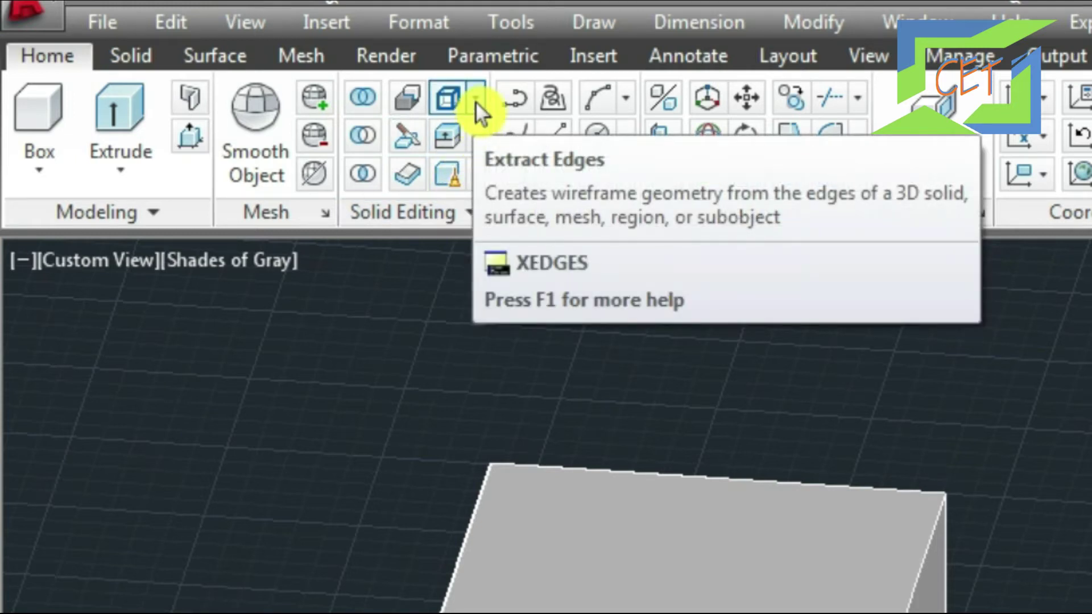
# Browse the Extract Edges tools and the Solid tab's solid-editing commands, leaving the model unchanged
pyautogui.click(476, 102)
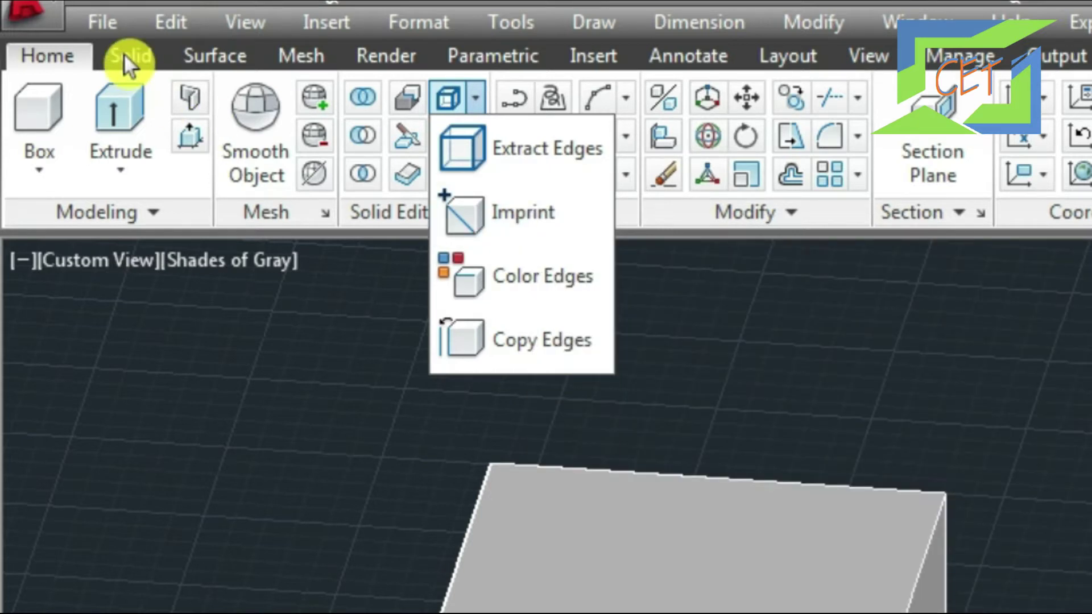
pyautogui.click(124, 53)
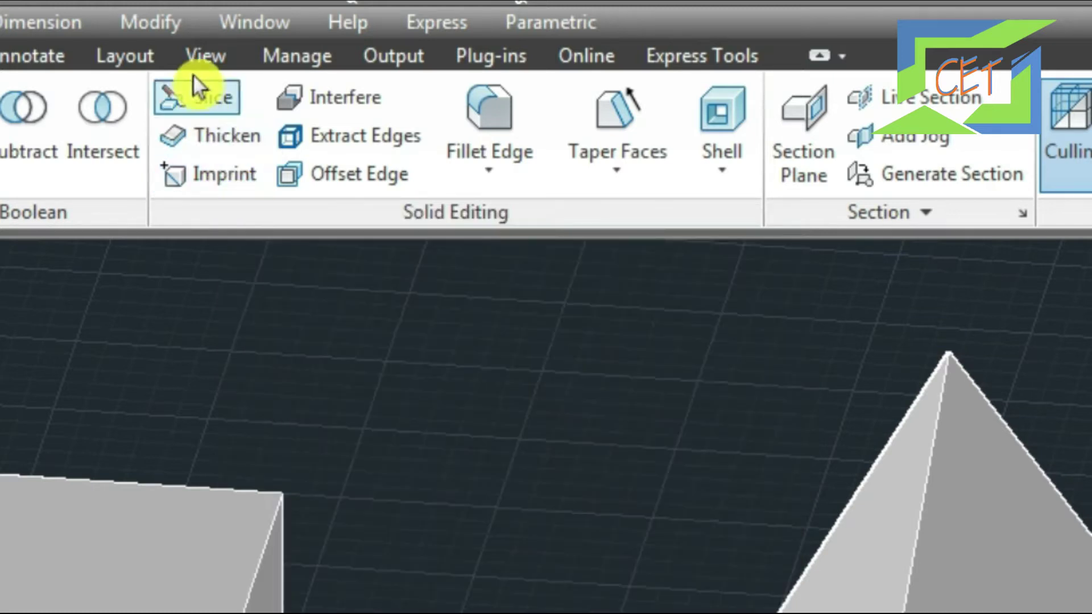
pyautogui.click(150, 28)
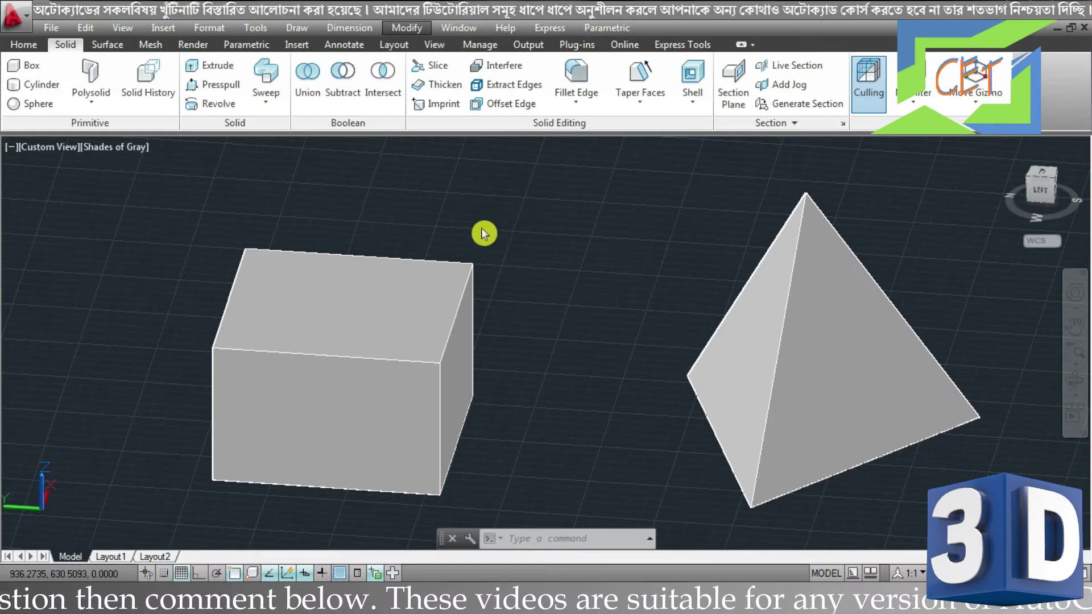
# Draw a circle with its centre and radius on the box's top face
pyautogui.click(528, 287)
pyautogui.click(541, 319)
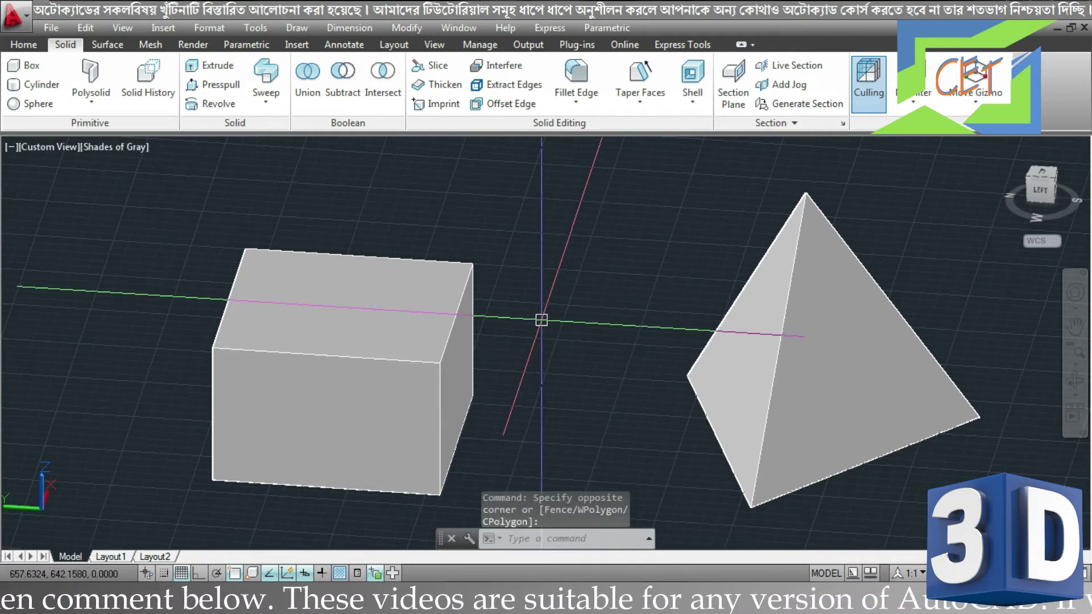
pyautogui.write('c')
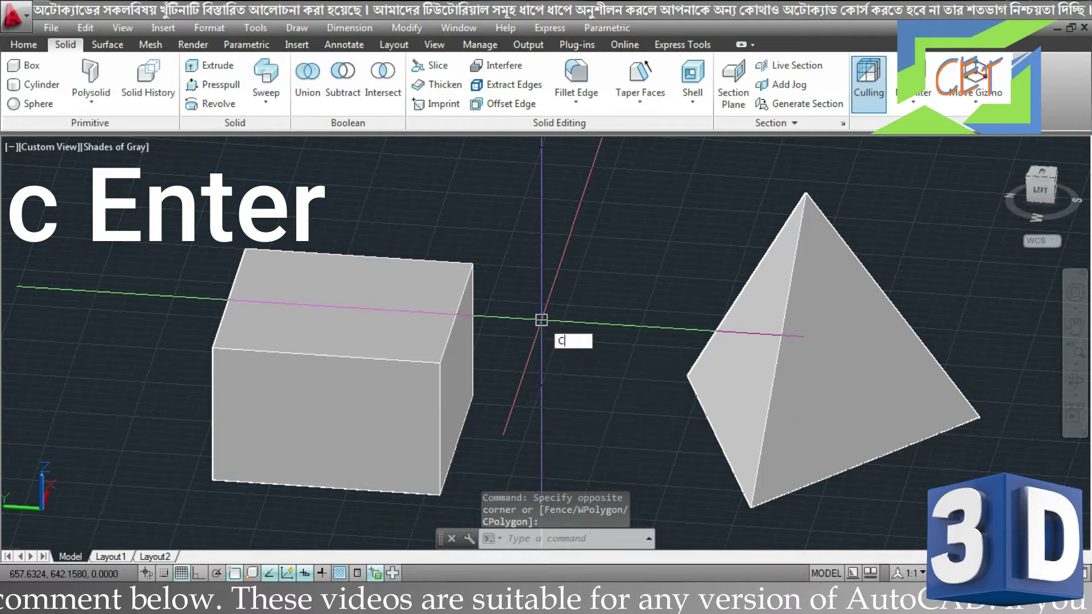
pyautogui.press('Return')
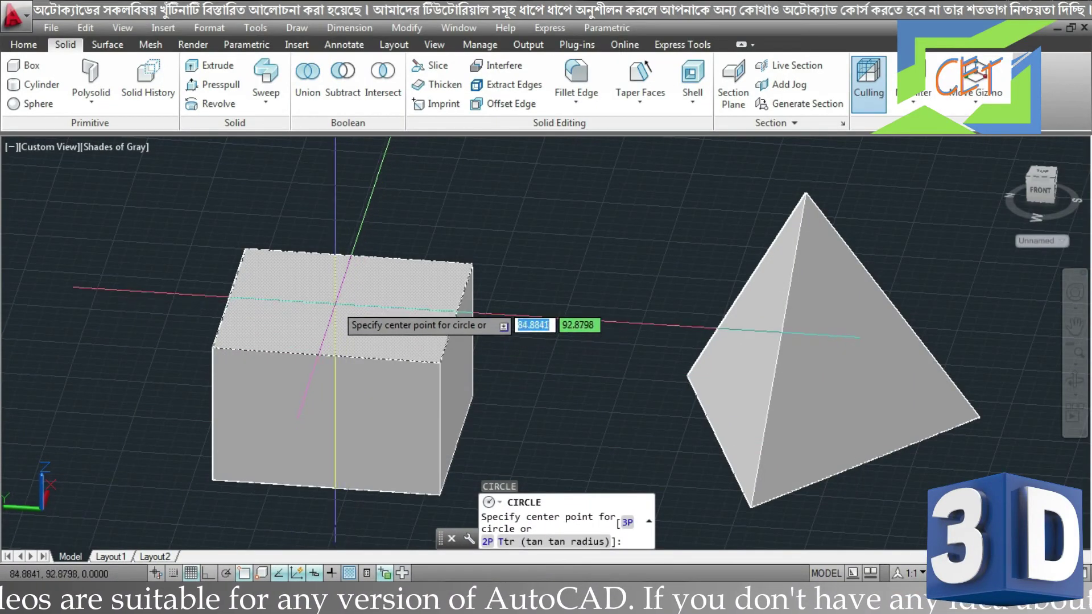
pyautogui.click(335, 304)
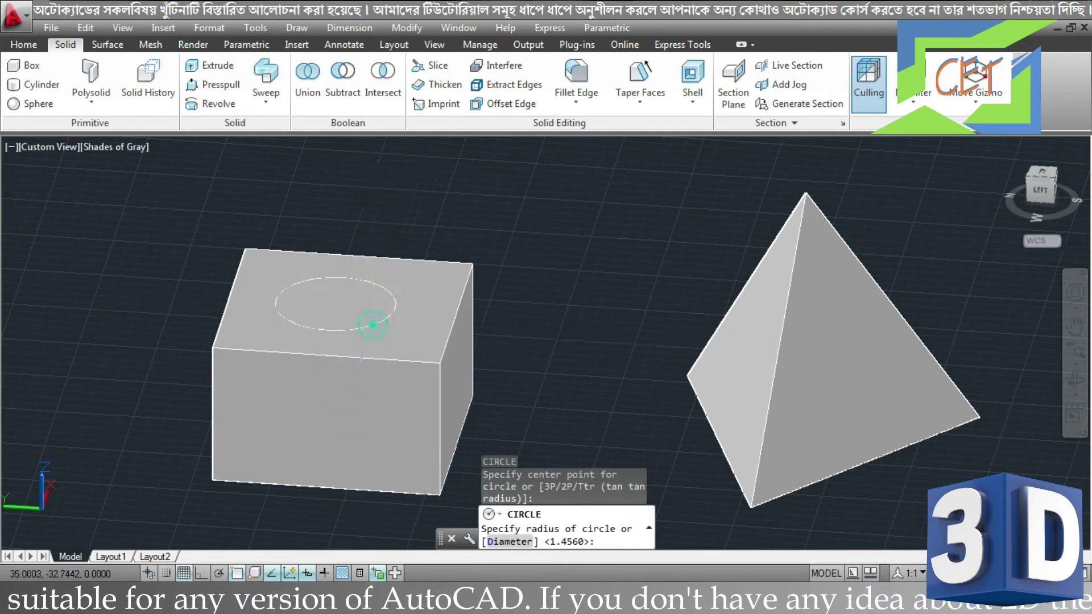
pyautogui.click(371, 323)
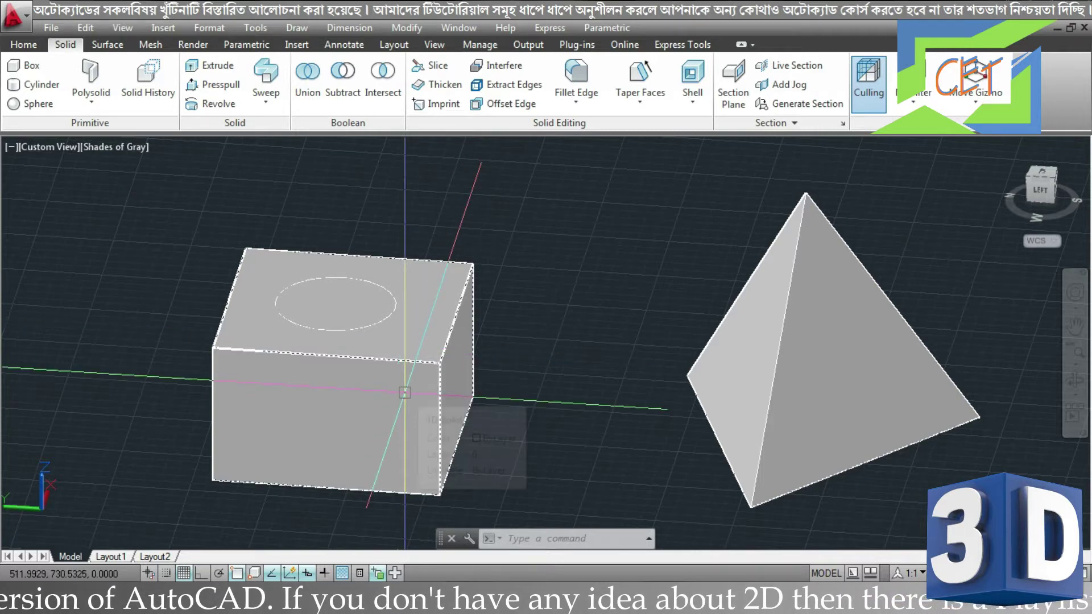
# Move the box right toward the pyramid, then undo that move
pyautogui.click(387, 324)
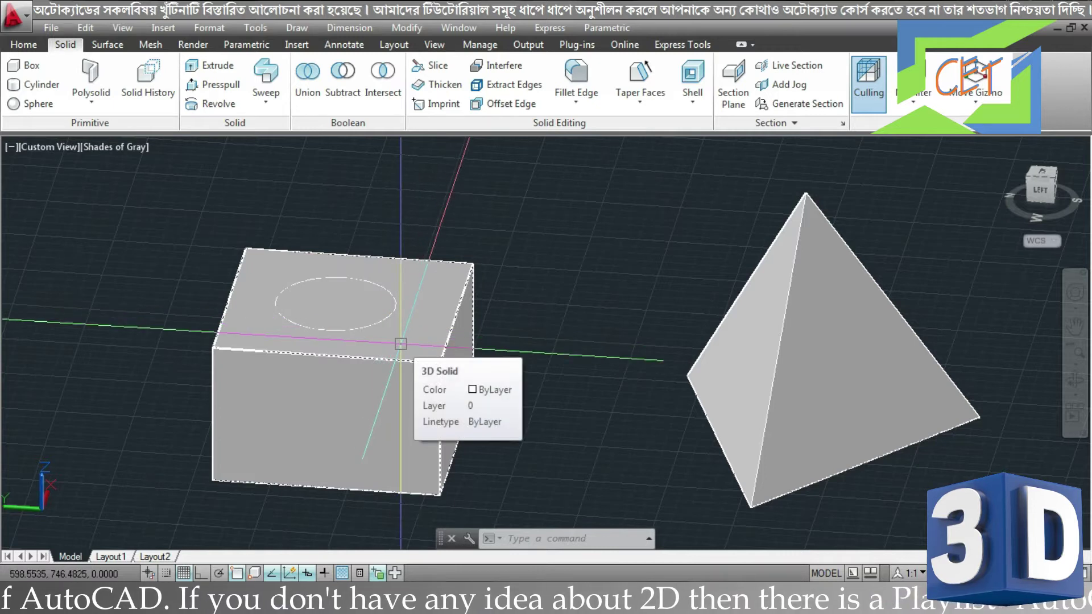
pyautogui.click(404, 341)
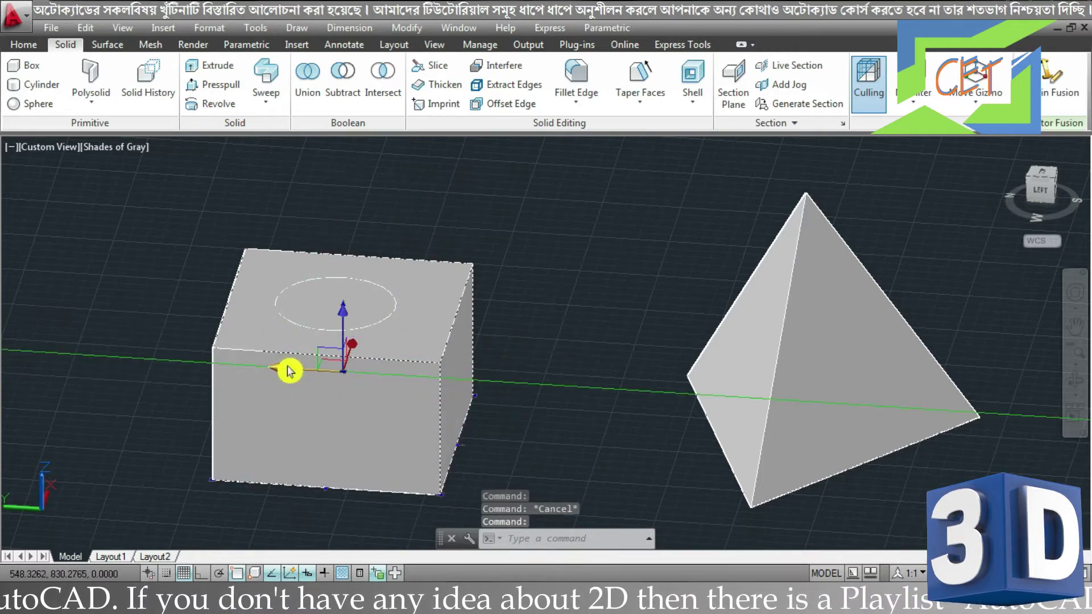
pyautogui.moveTo(289, 372); pyautogui.dragTo(556, 385)
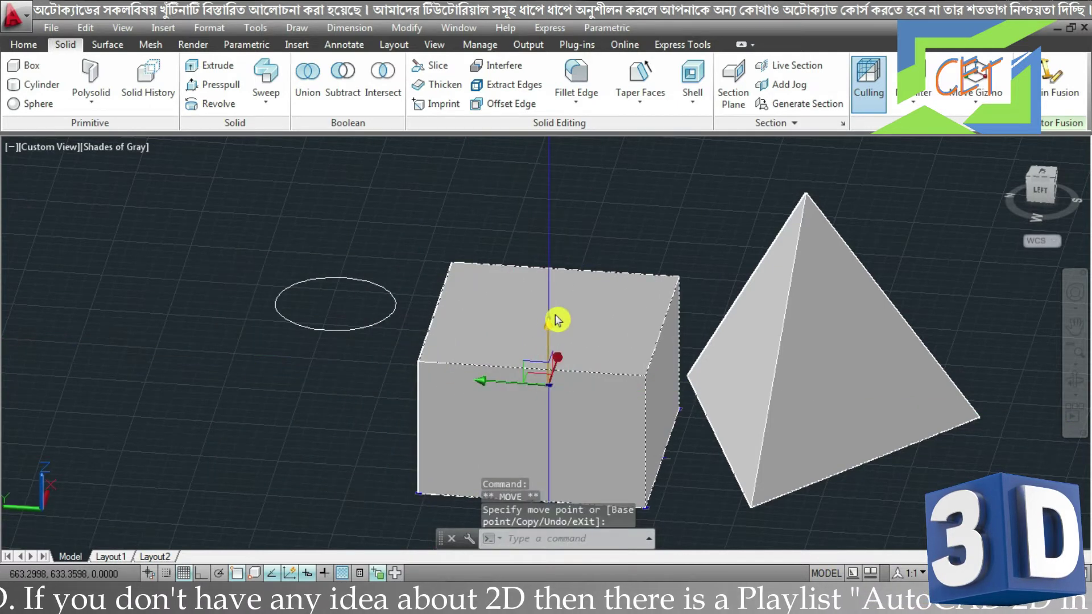
pyautogui.moveTo(398, 301)
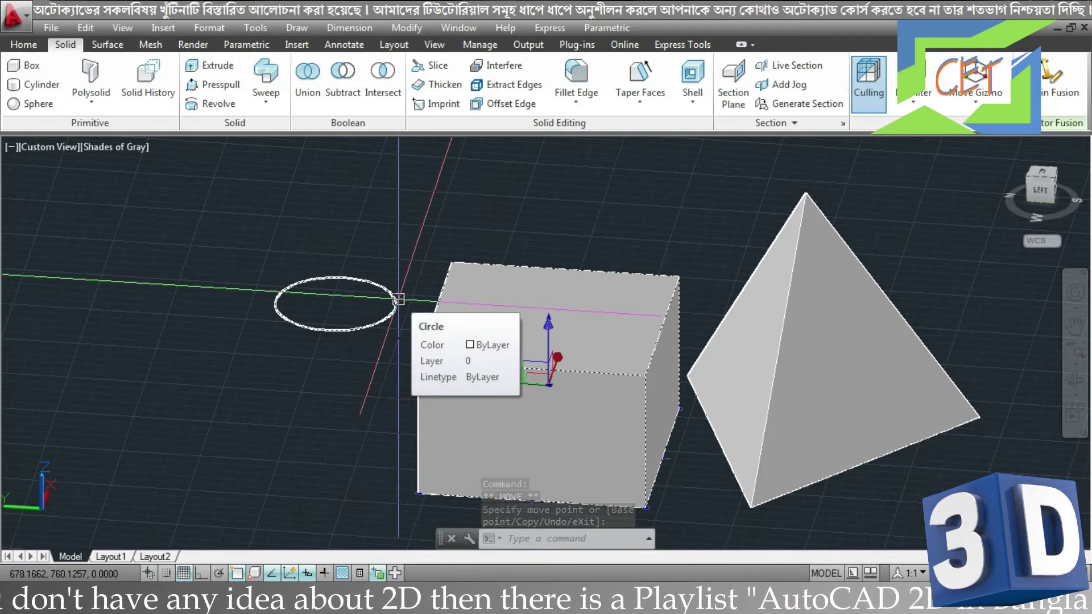
pyautogui.hotkey('ctrl', 'z')
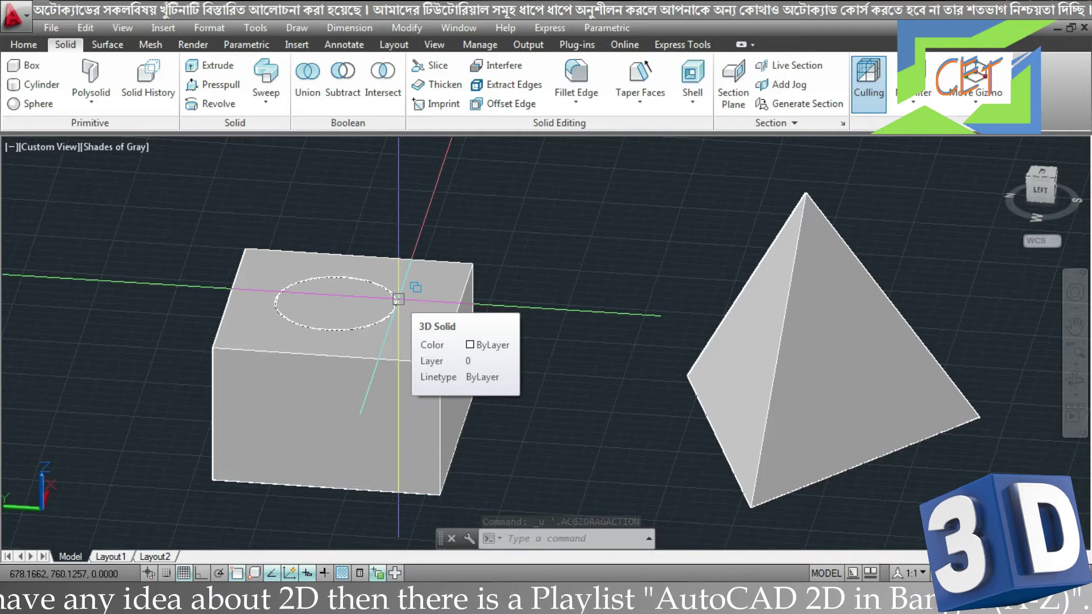
# Cycle-select the top circle and move it with the box along X toward the pyramid
pyautogui.click(398, 300)
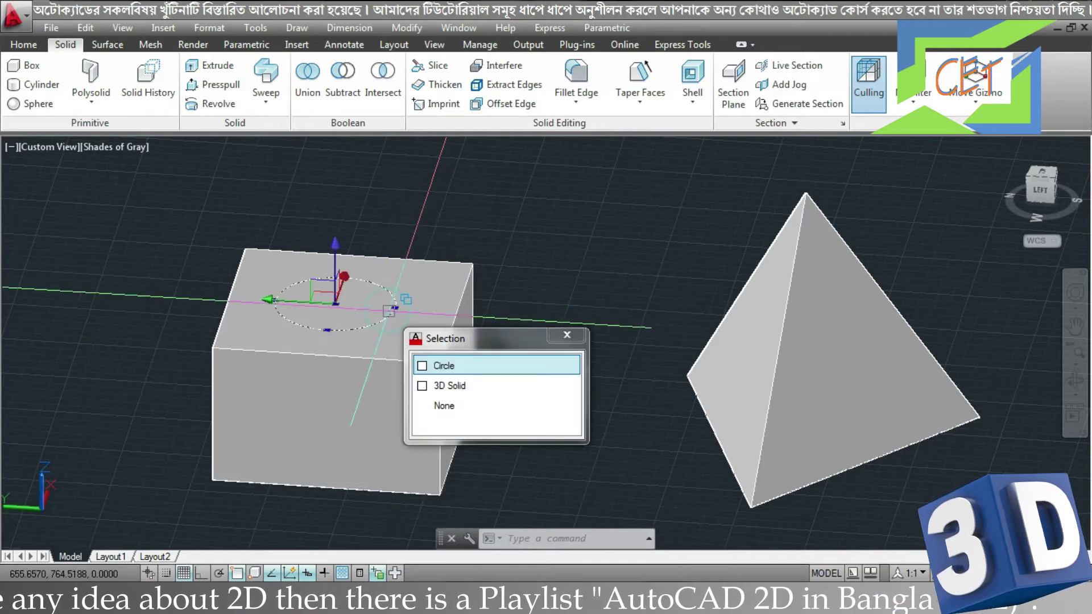
pyautogui.click(441, 366)
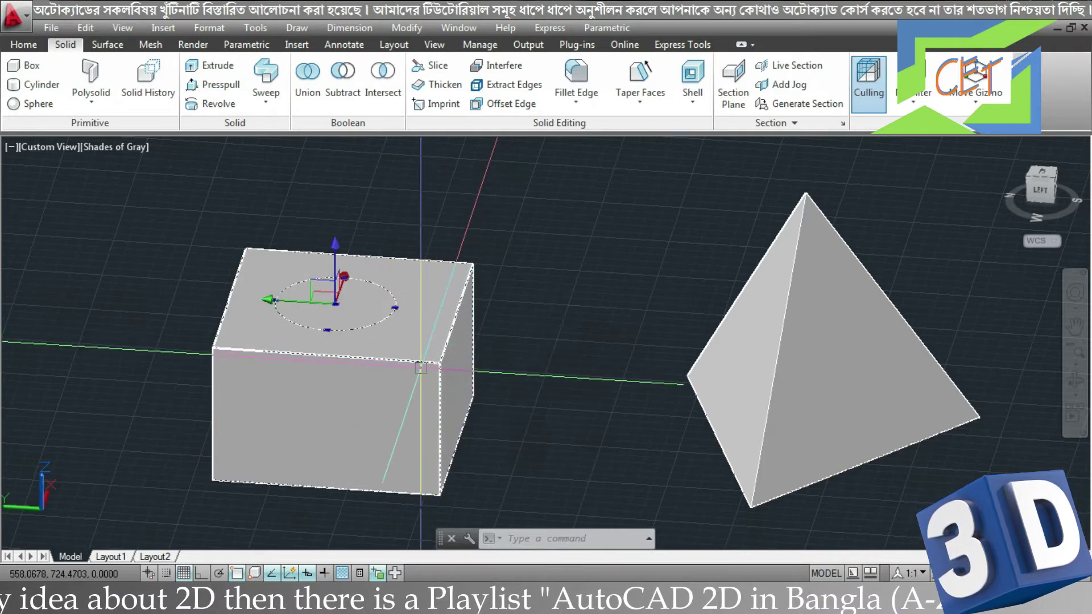
pyautogui.moveTo(336, 303); pyautogui.dragTo(343, 371)
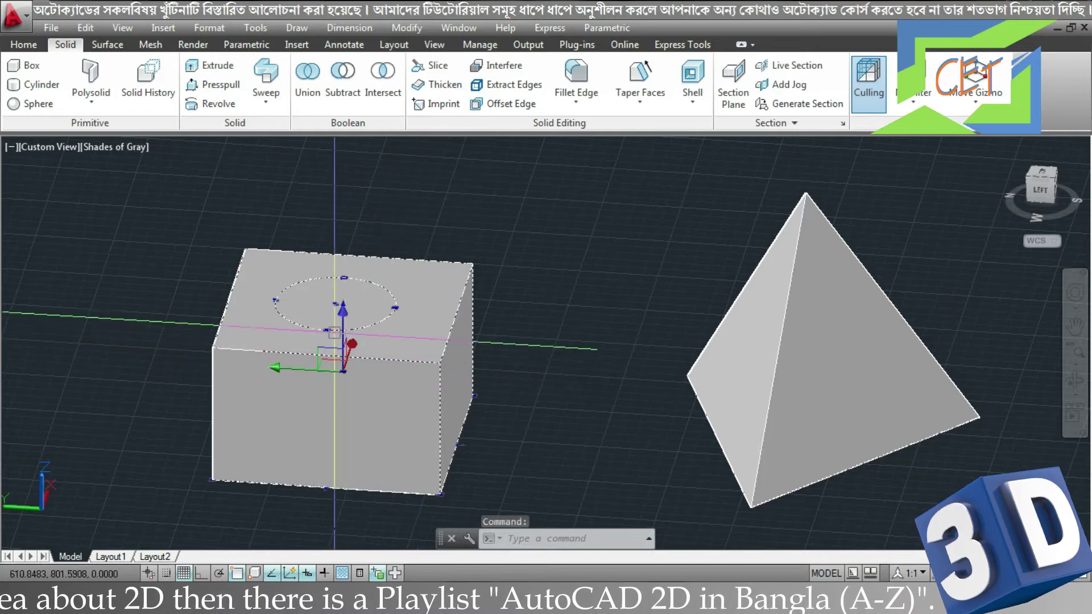
pyautogui.click(303, 369)
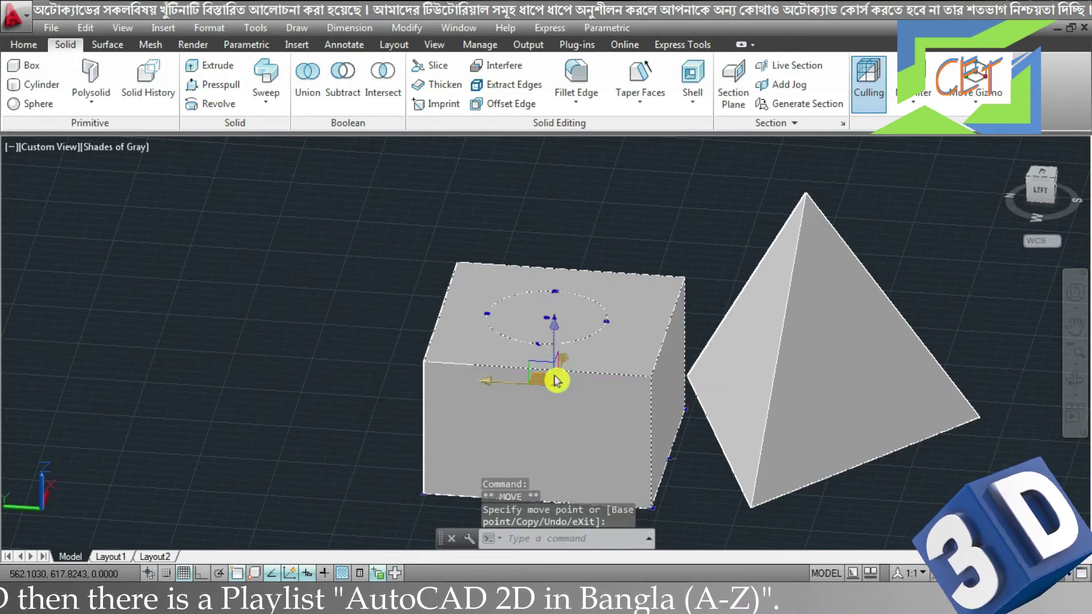
pyautogui.press('Escape')
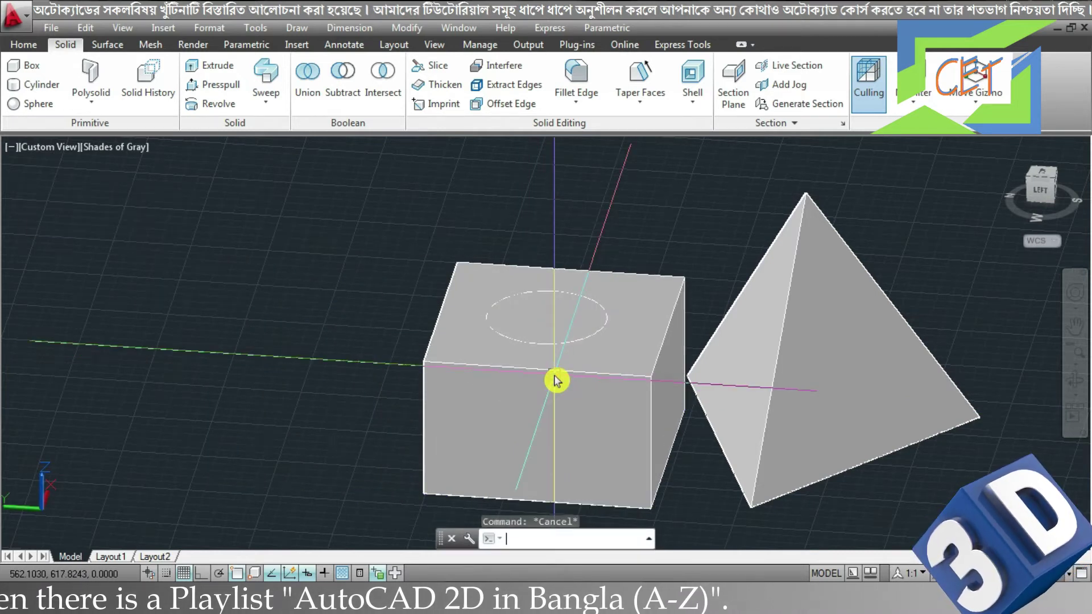
# Undo the move to restore the box, and start Imprint from Home's Solid Editing panel
pyautogui.hotkey('ctrl', 'z')
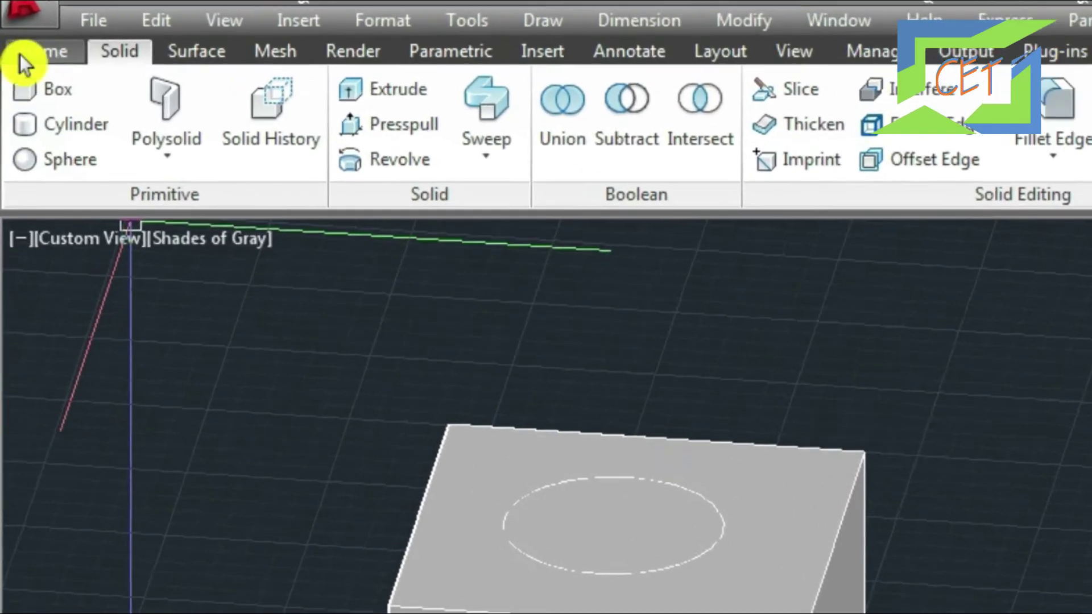
pyautogui.click(15, 45)
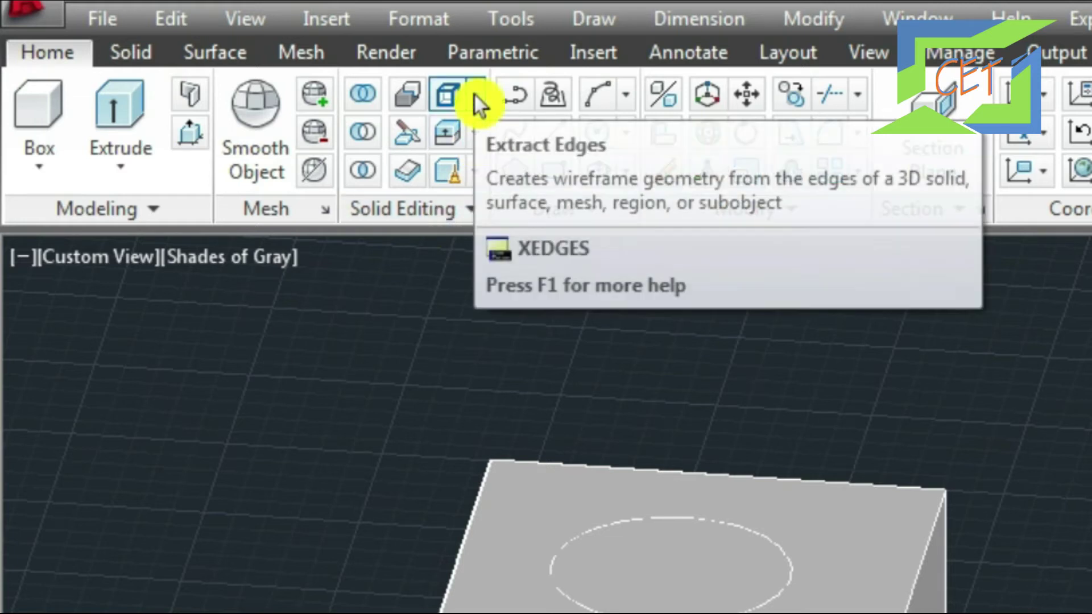
pyautogui.click(473, 93)
pyautogui.click(517, 203)
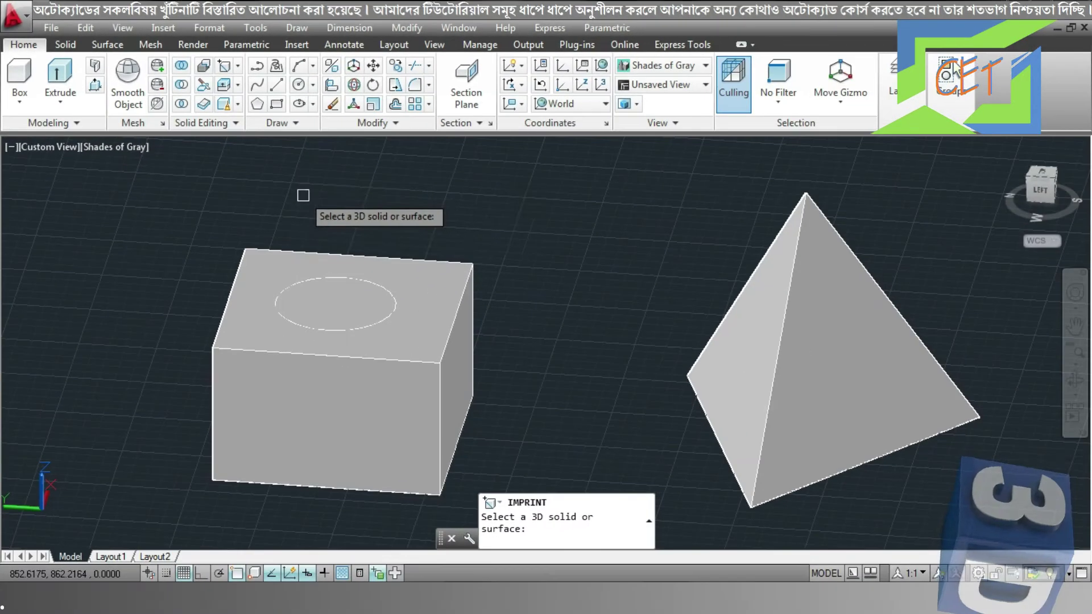
# Imprint the circle onto the box top, answering Yes to delete the source circle
pyautogui.click(425, 314)
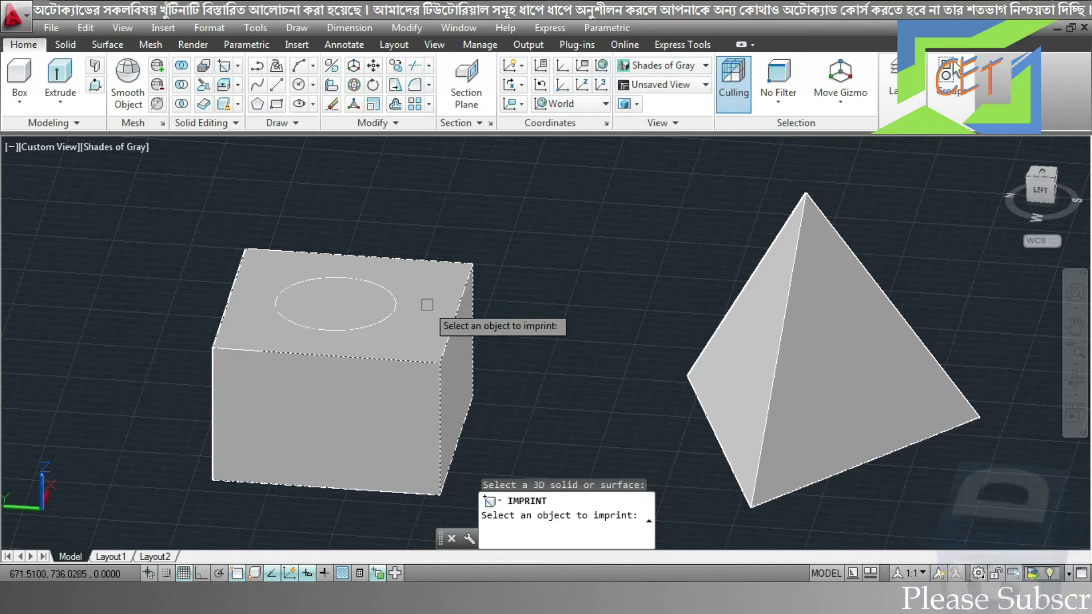
pyautogui.click(383, 316)
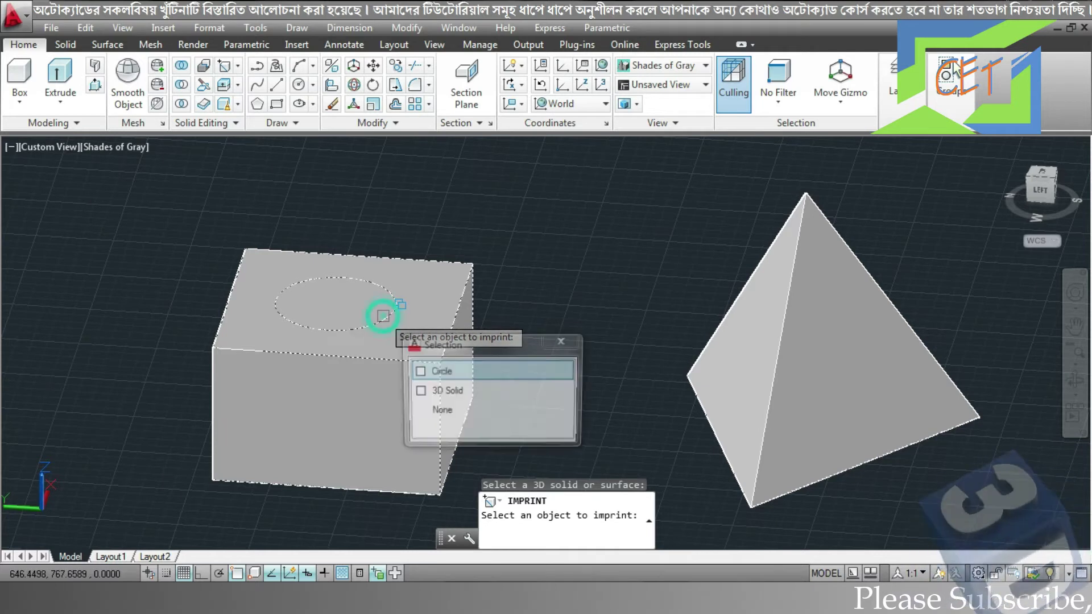
pyautogui.click(461, 370)
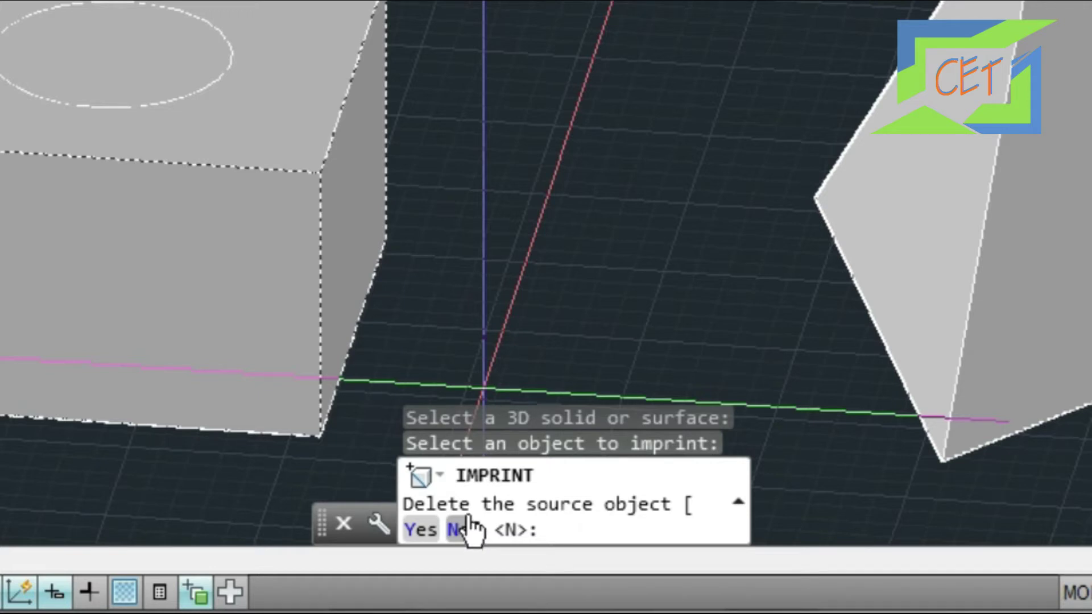
pyautogui.write('y')
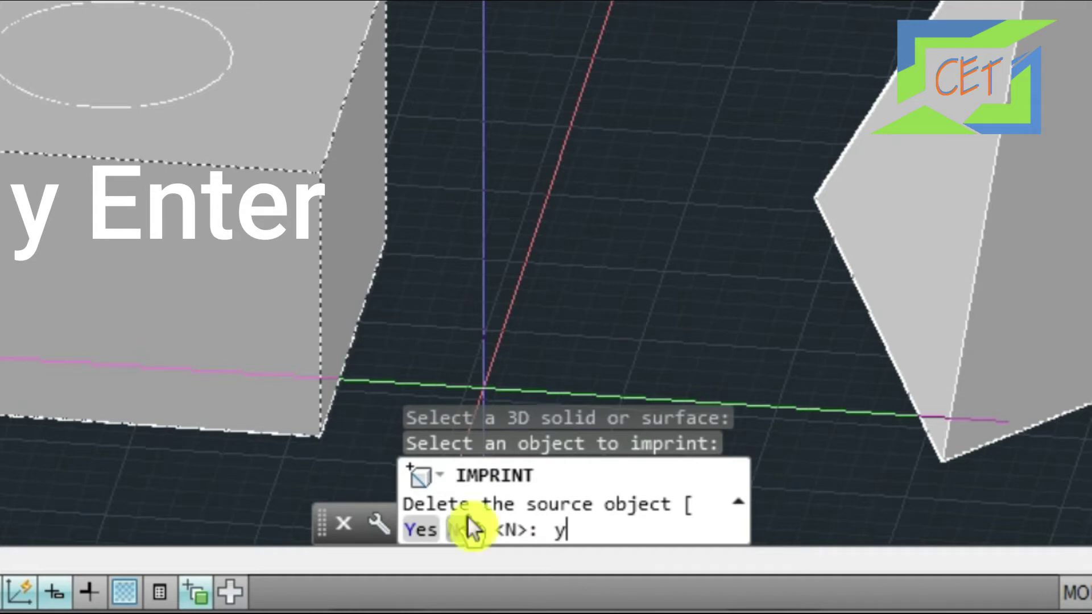
pyautogui.press('Return')
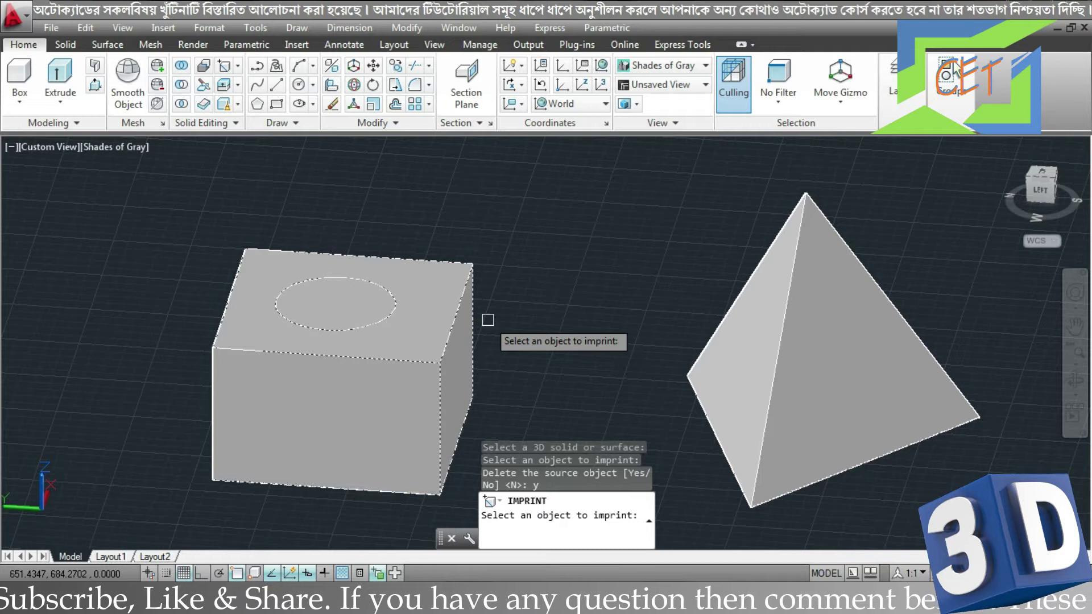
pyautogui.press('Return')
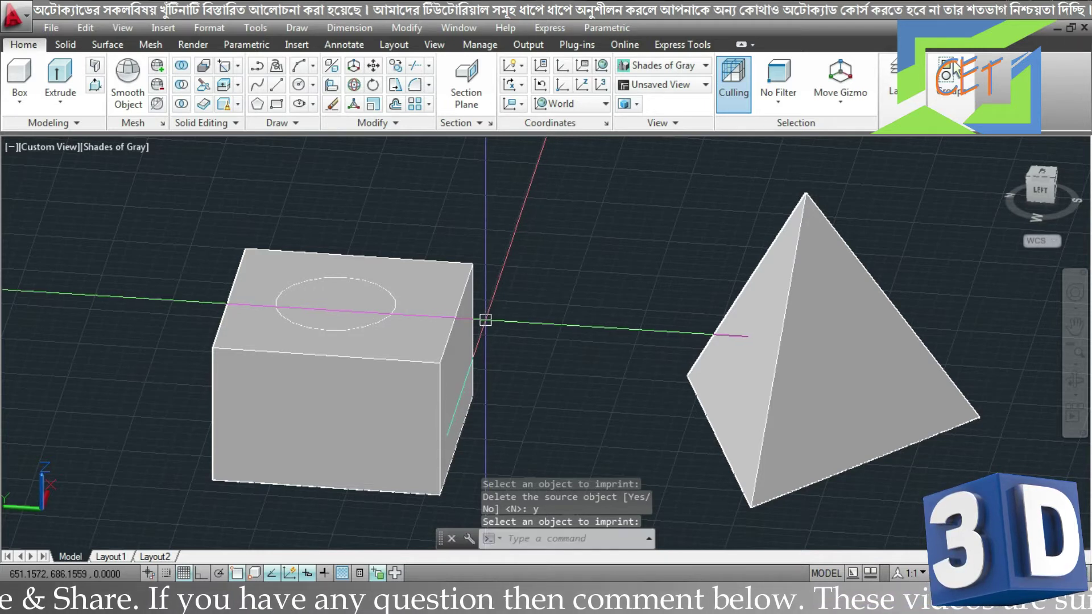
pyautogui.click(414, 331)
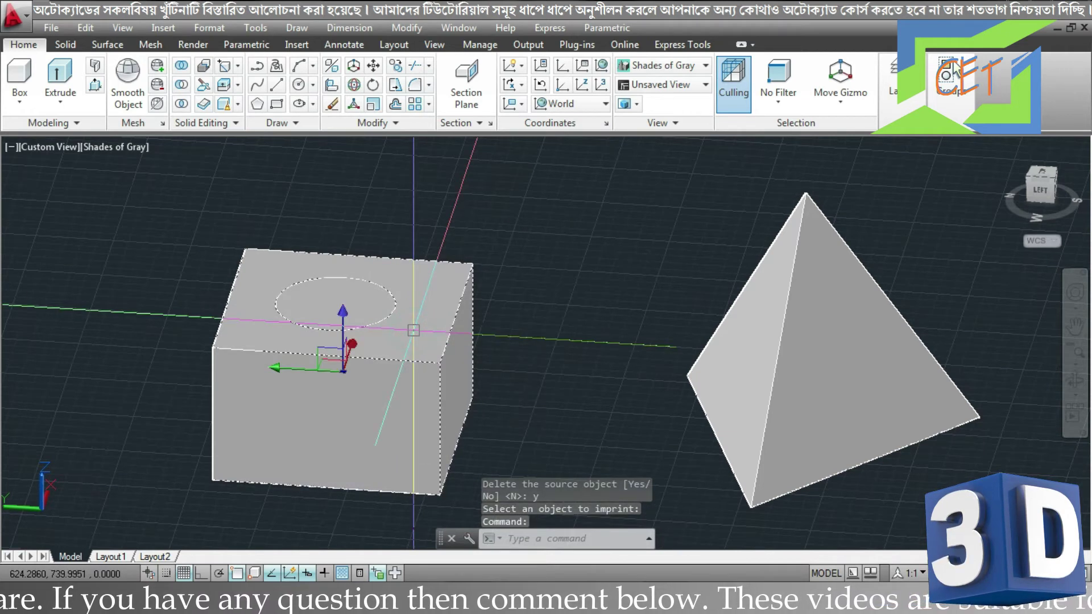
pyautogui.moveTo(378, 342)
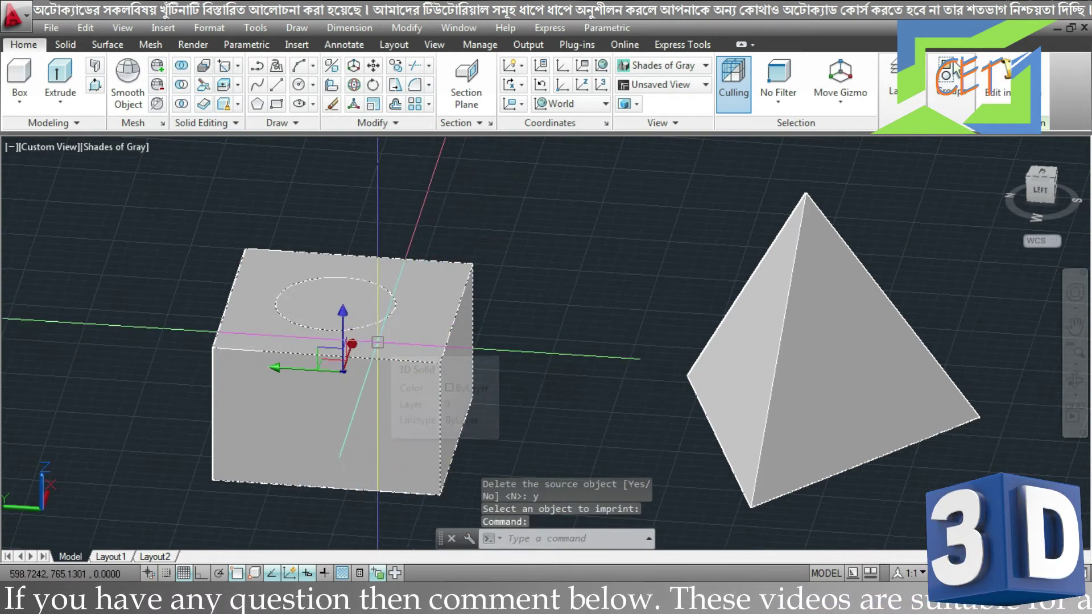
pyautogui.moveTo(345, 329)
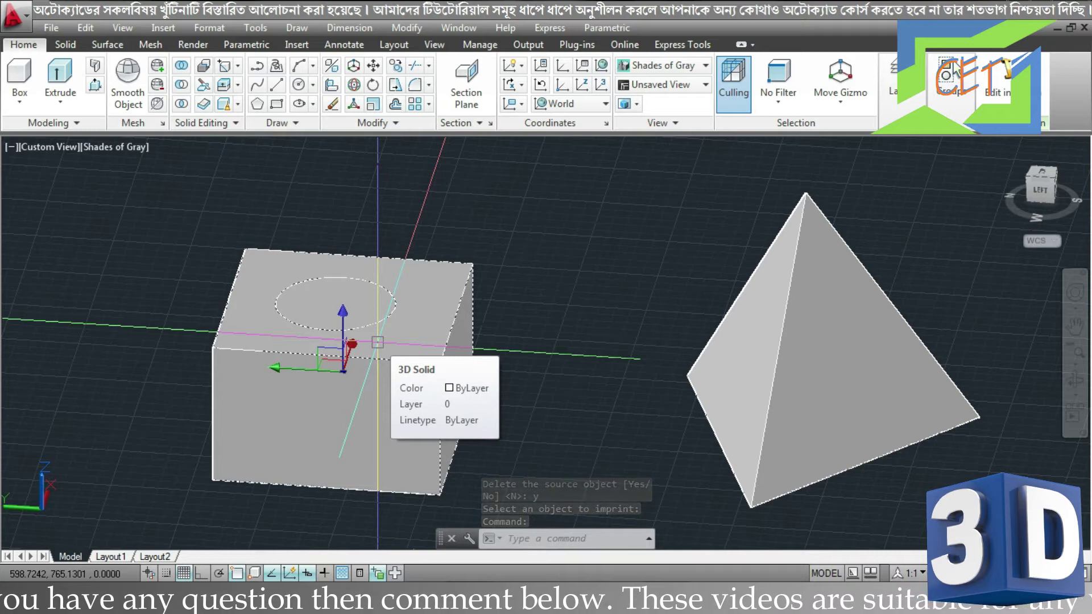
pyautogui.press('Escape')
pyautogui.click(136, 153)
pyautogui.click(180, 194)
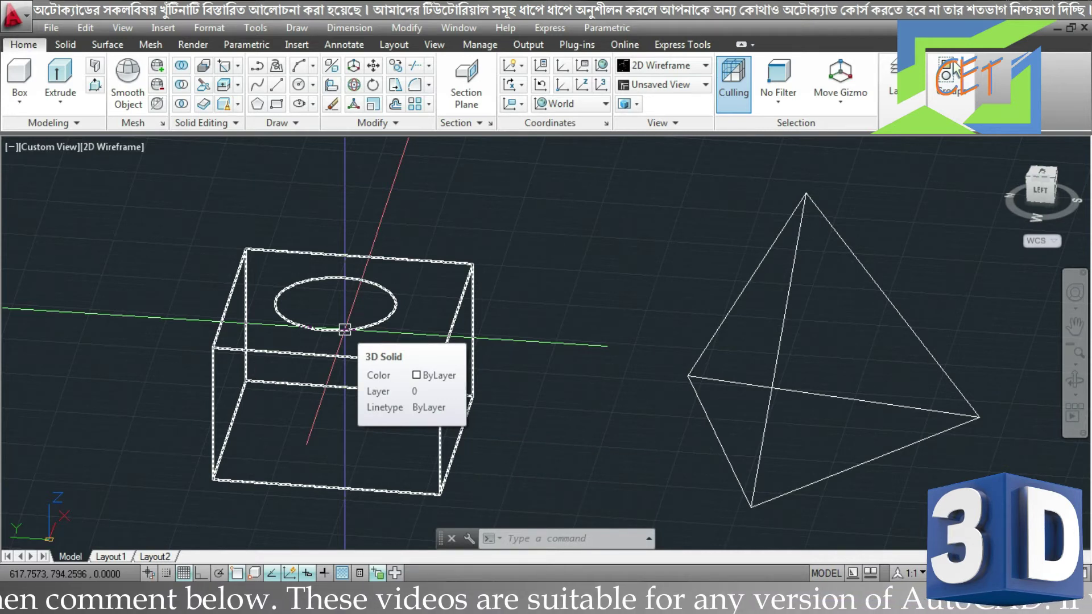
pyautogui.click(130, 147)
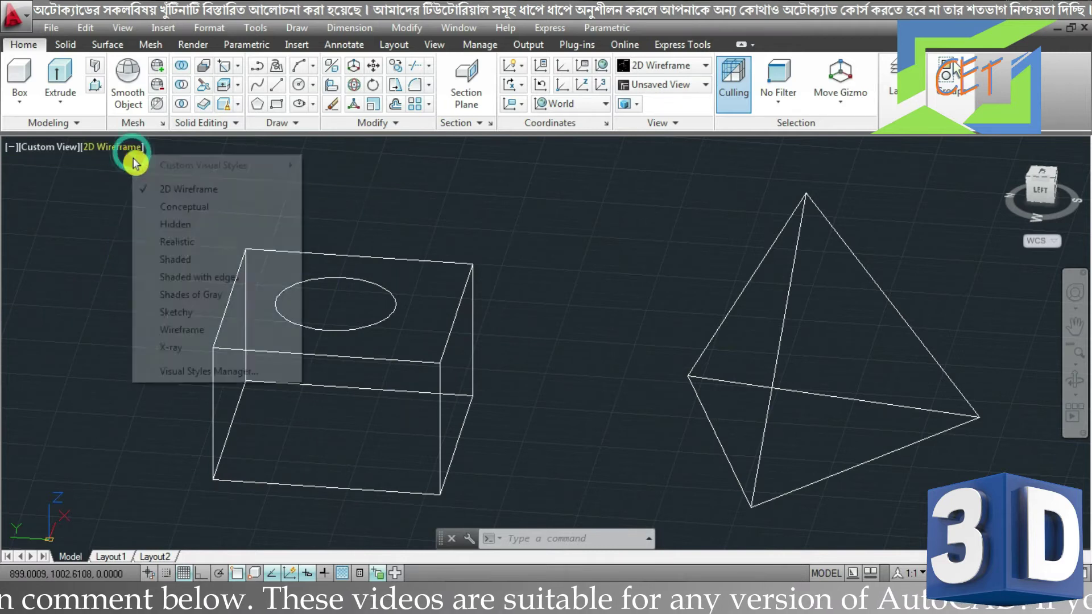
pyautogui.click(181, 294)
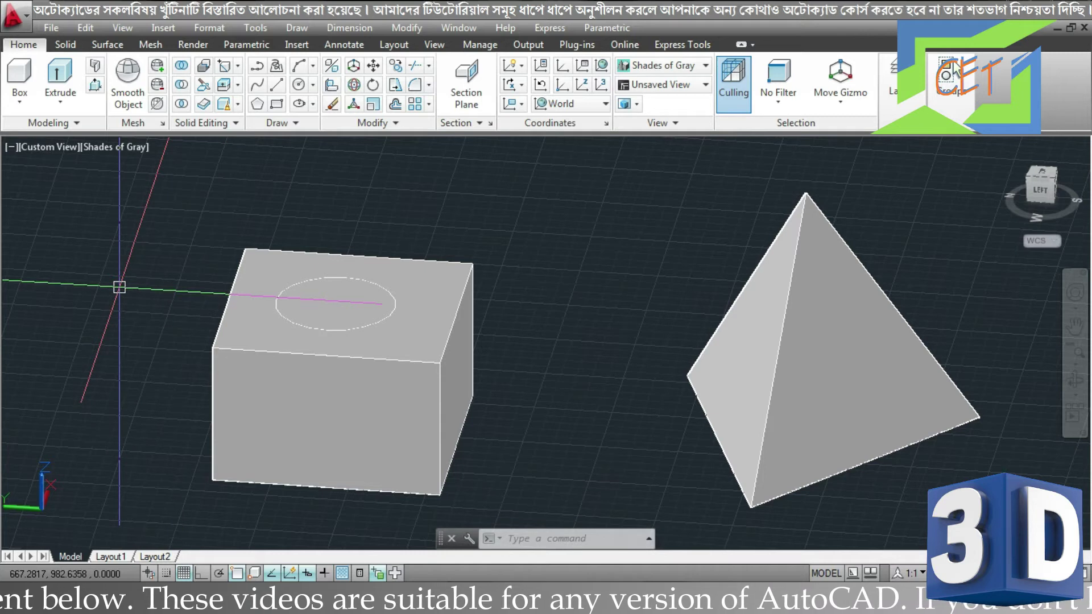
# Draw an inscribed 6-sided polygon centred on the box's back top corner
pyautogui.write('pol')
pyautogui.press('Return')
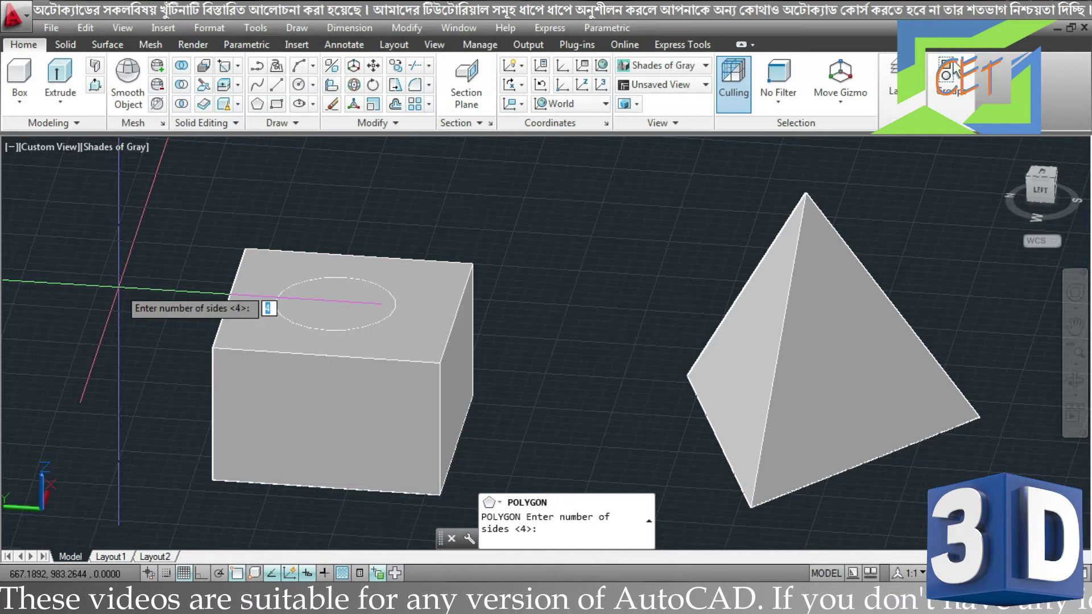
pyautogui.write('6')
pyautogui.press('Return')
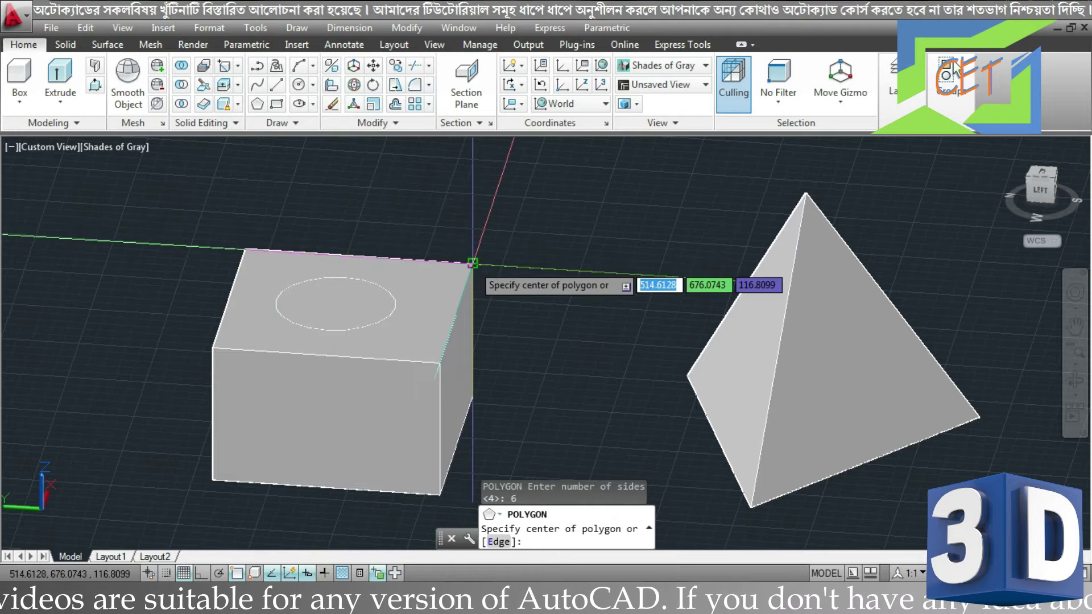
pyautogui.click(472, 263)
pyautogui.click(541, 306)
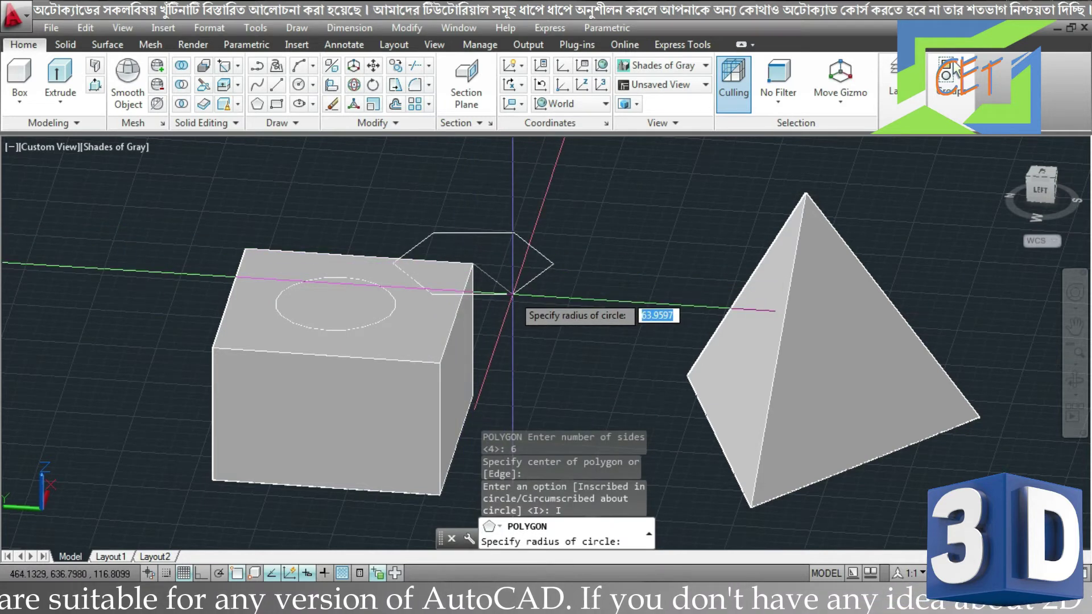
pyautogui.click(538, 287)
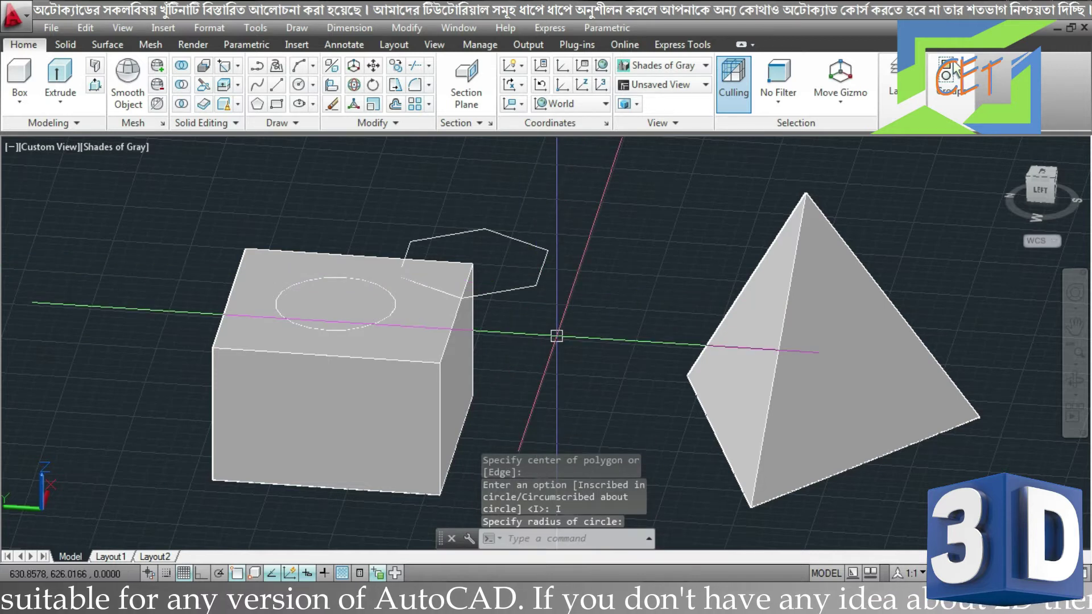
pyautogui.moveTo(557, 336)
pyautogui.keyDown('shift'); pyautogui.mouseDown(button='middle')
pyautogui.moveTo(556, 376)
pyautogui.moveTo(529, 348)
pyautogui.mouseUp(button='middle'); pyautogui.keyUp('shift')
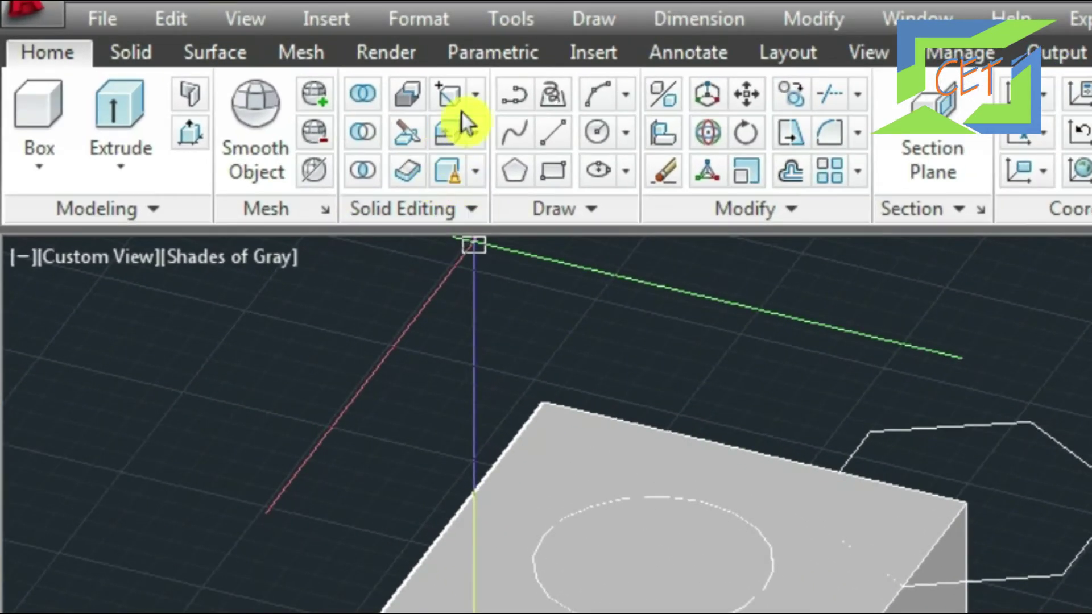
# Run Imprint on the box with the hexagon, choosing Yes to delete the source hexagon
pyautogui.click(477, 98)
pyautogui.click(514, 212)
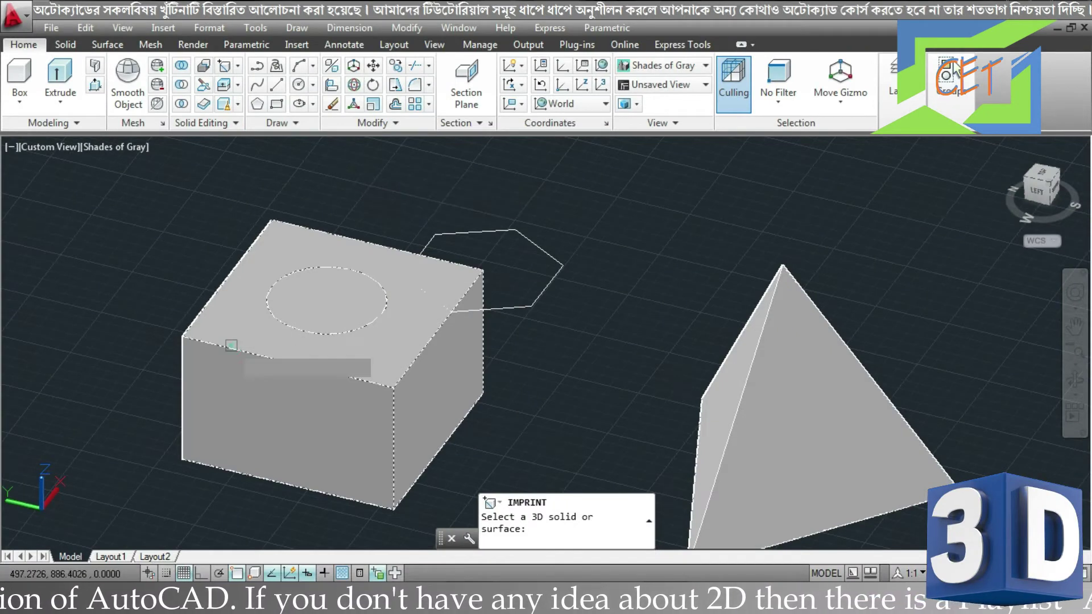
pyautogui.click(233, 345)
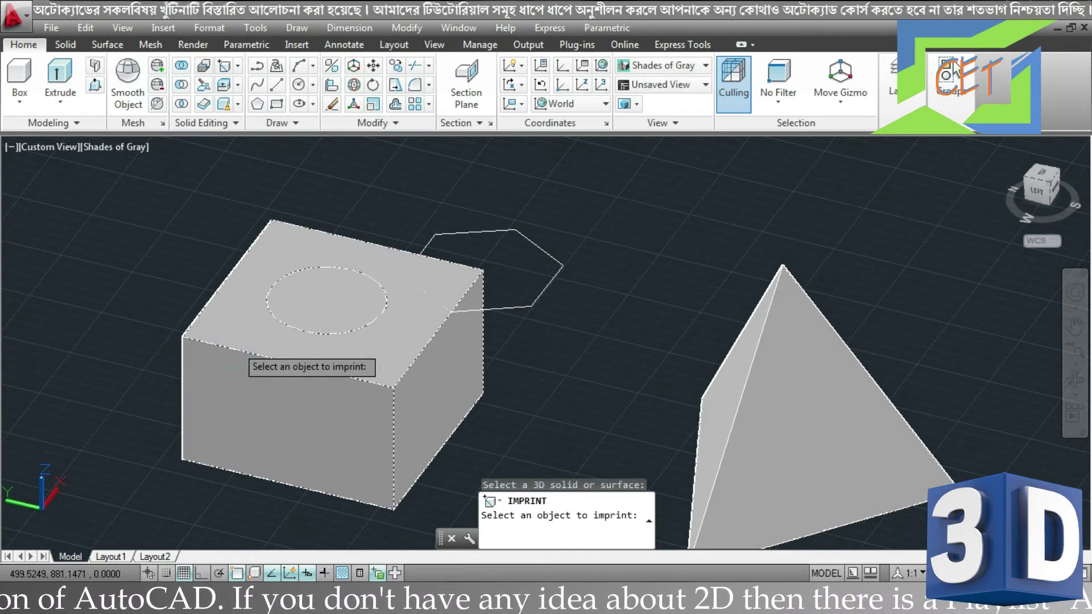
pyautogui.click(504, 306)
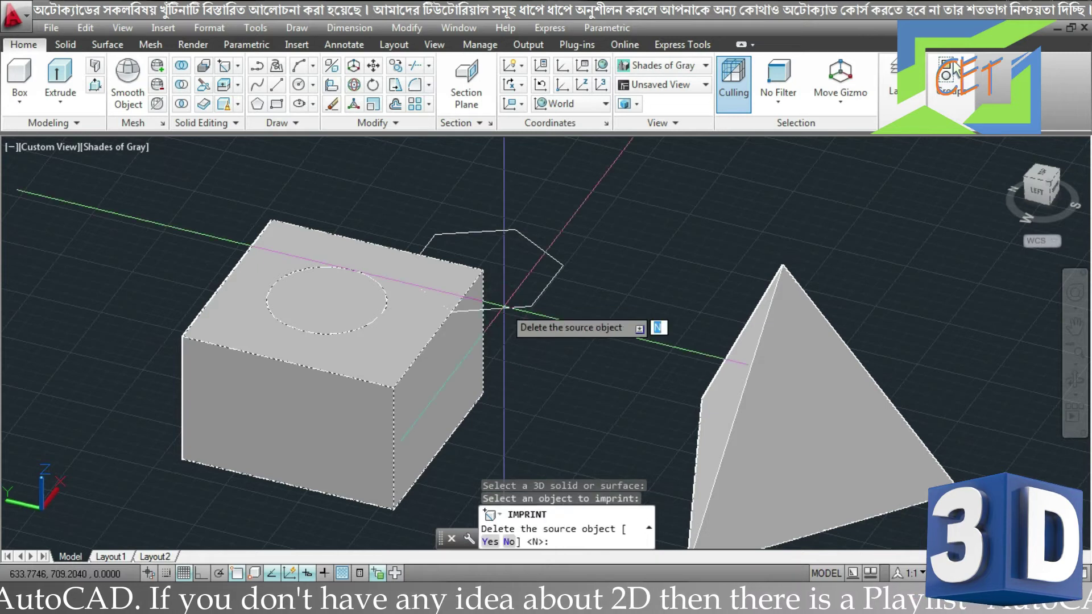
pyautogui.write('y')
pyautogui.press('Return')
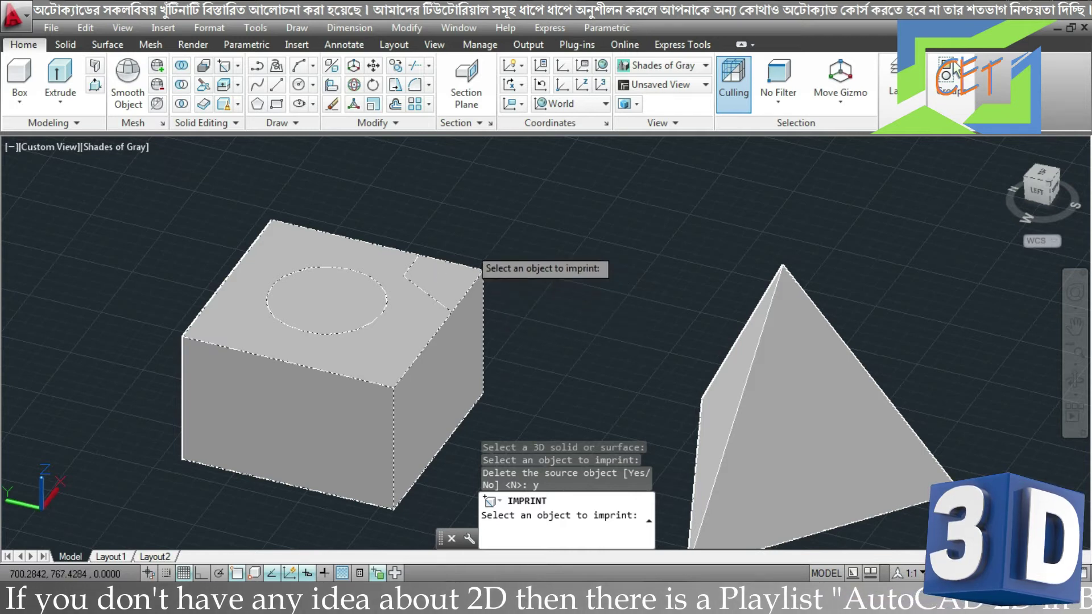
pyautogui.keyDown('shift'); pyautogui.moveTo(476, 267); pyautogui.dragTo(476, 303, button='middle'); pyautogui.keyUp('shift')
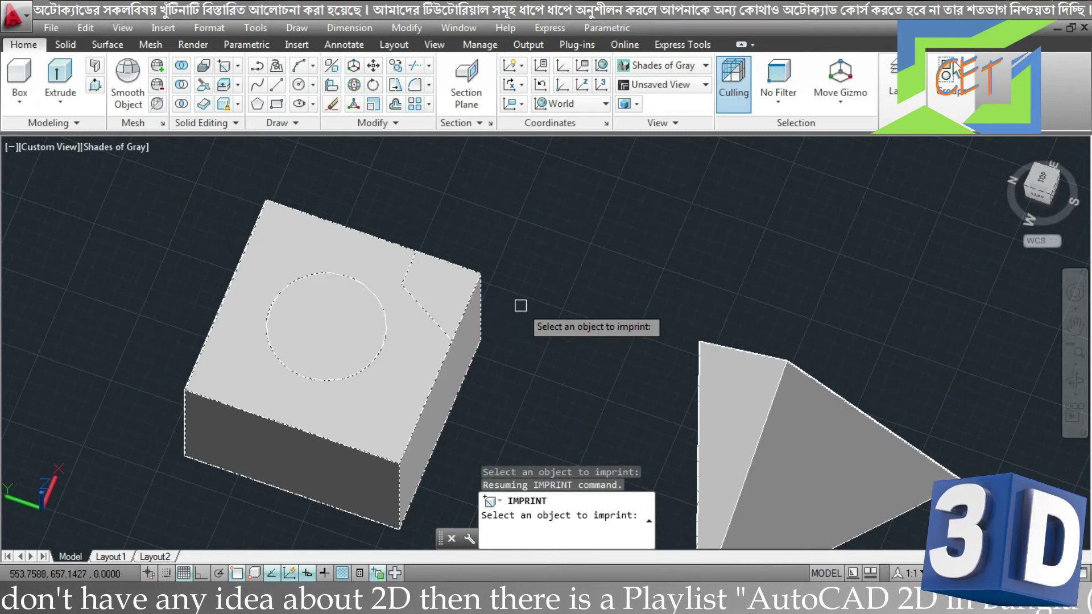
pyautogui.press('Return')
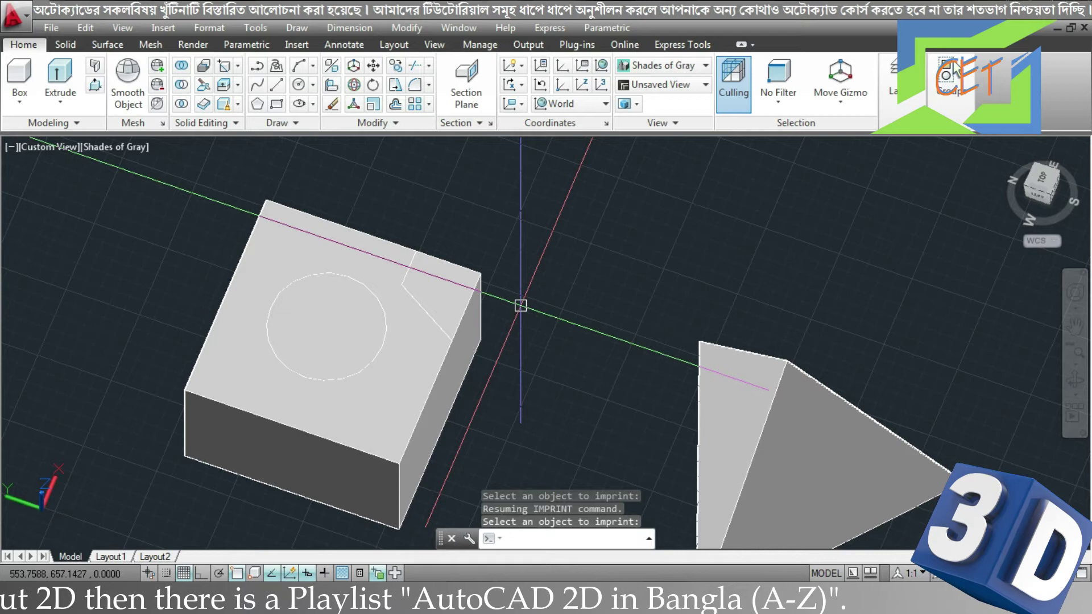
# End Imprint, then presspull the imprinted corner region down to notch the box
pyautogui.press('Return')
pyautogui.click(421, 301)
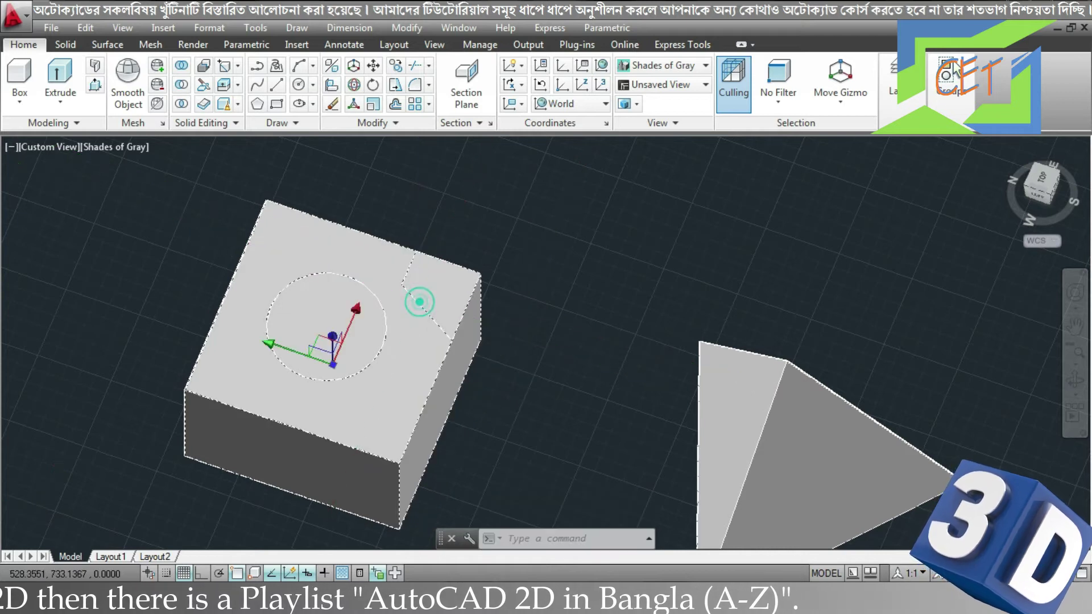
pyautogui.press('Escape')
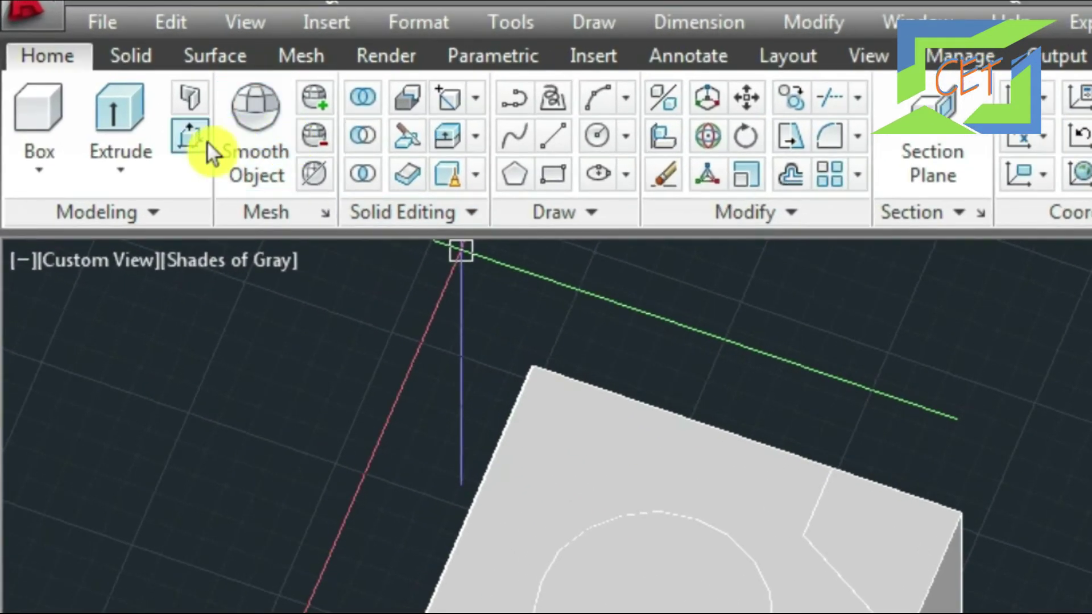
pyautogui.click(193, 141)
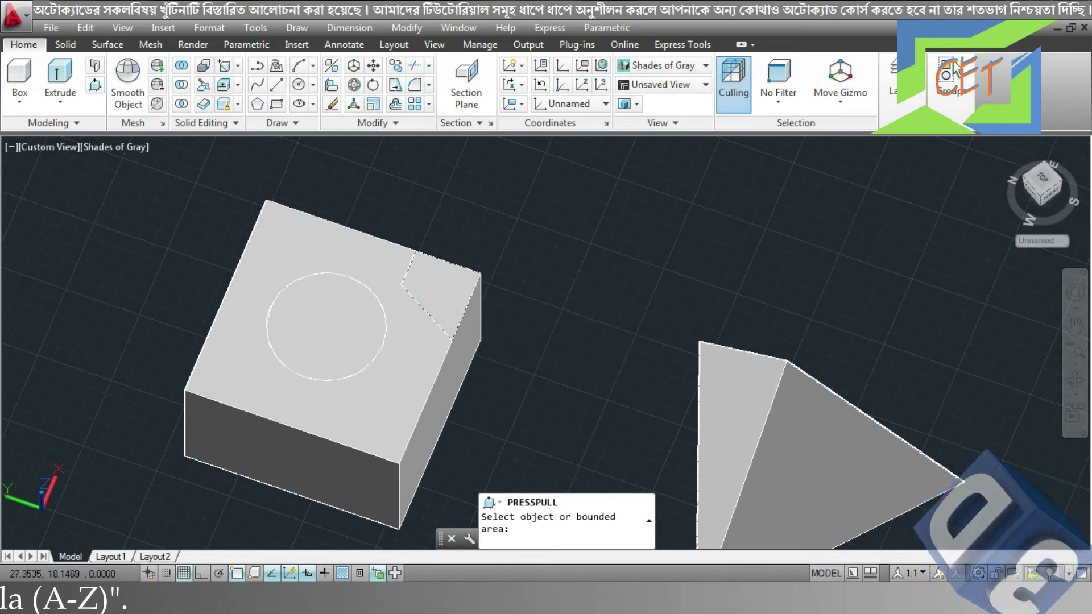
pyautogui.click(441, 296)
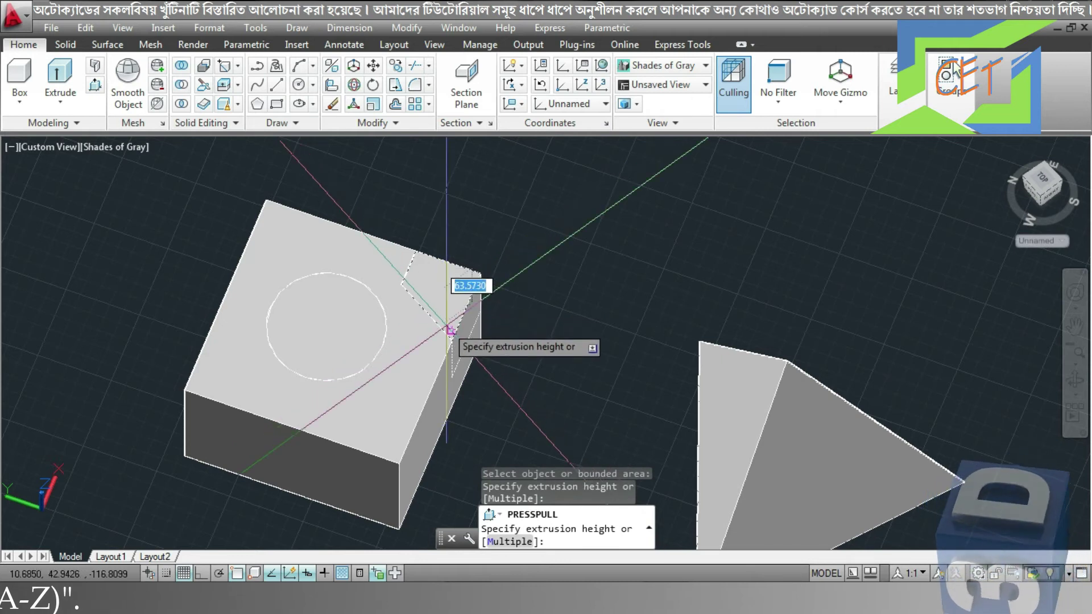
pyautogui.click(447, 325)
pyautogui.press('Escape')
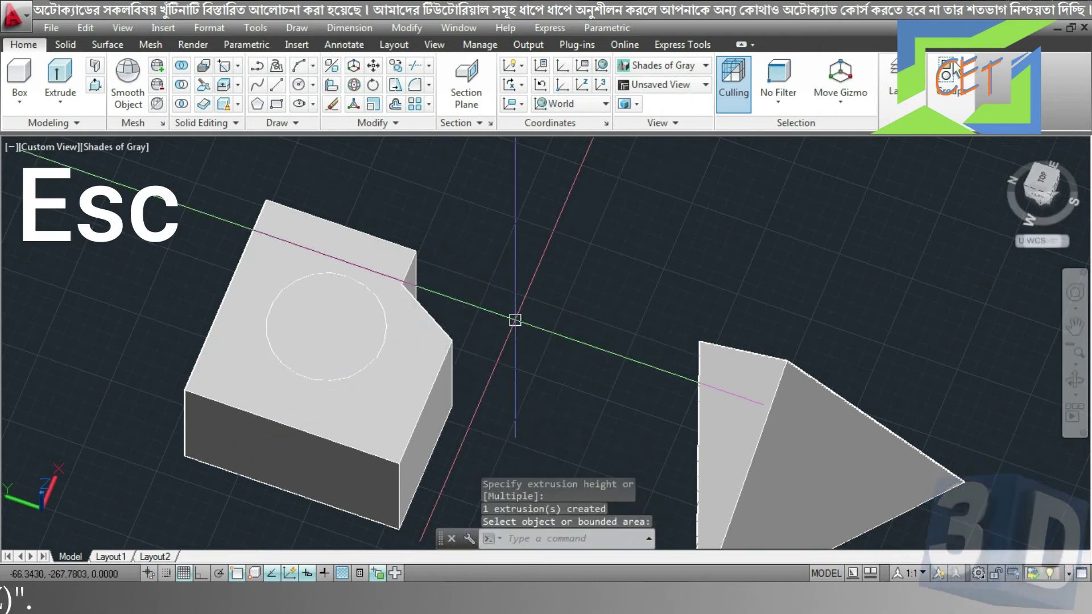
pyautogui.moveTo(514, 320)
pyautogui.keyDown('shift'); pyautogui.mouseDown(button='middle')
pyautogui.moveTo(404, 334)
pyautogui.moveTo(471, 308)
pyautogui.mouseUp(button='middle'); pyautogui.keyUp('shift')
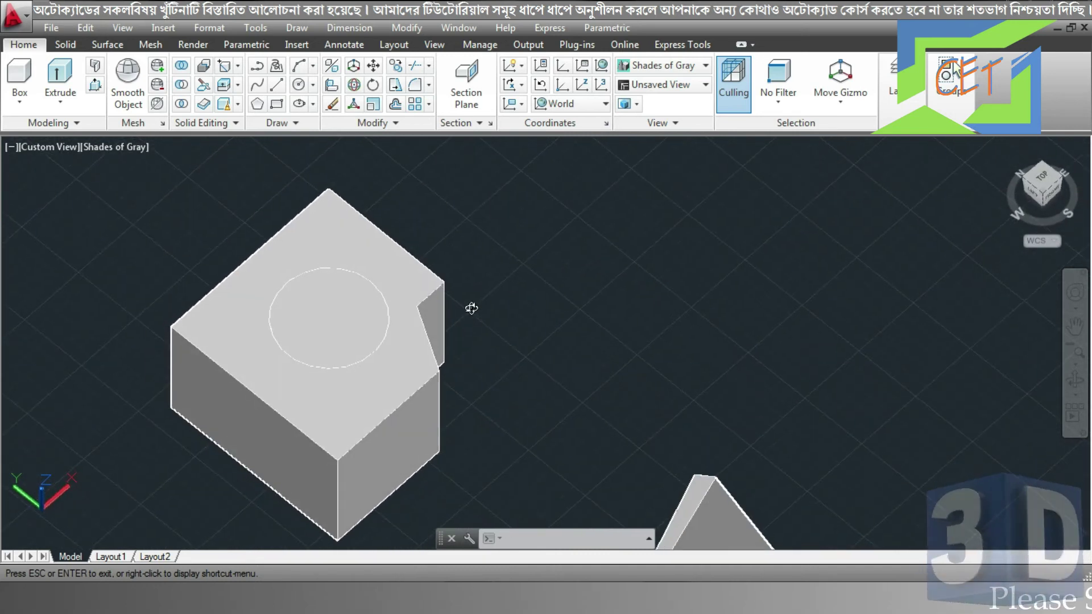
pyautogui.press('space')
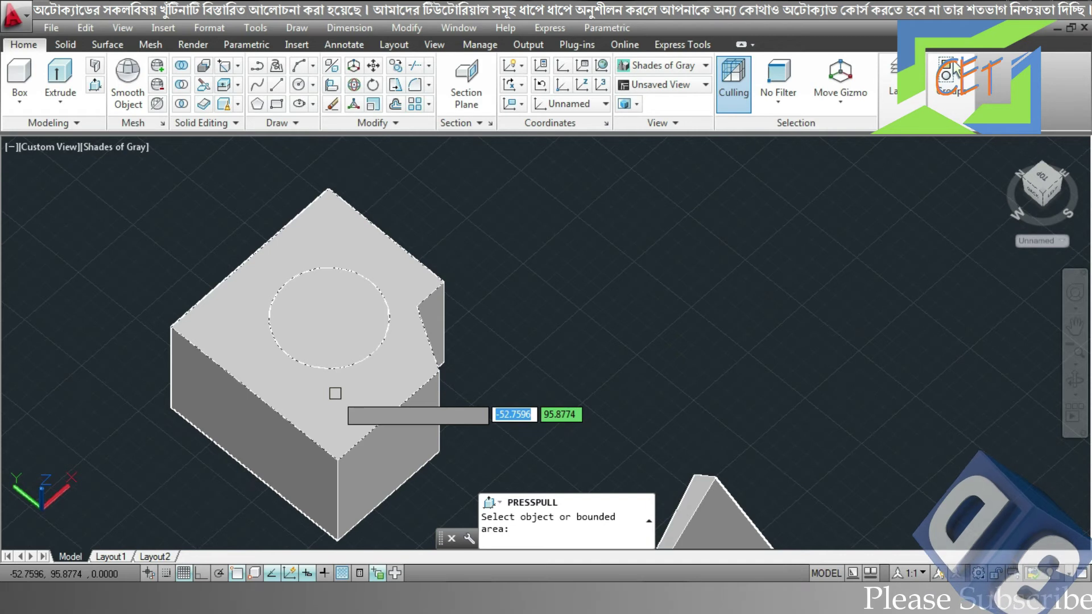
# Presspull the circle region upward into a cylinder standing on the box top
pyautogui.click(335, 393)
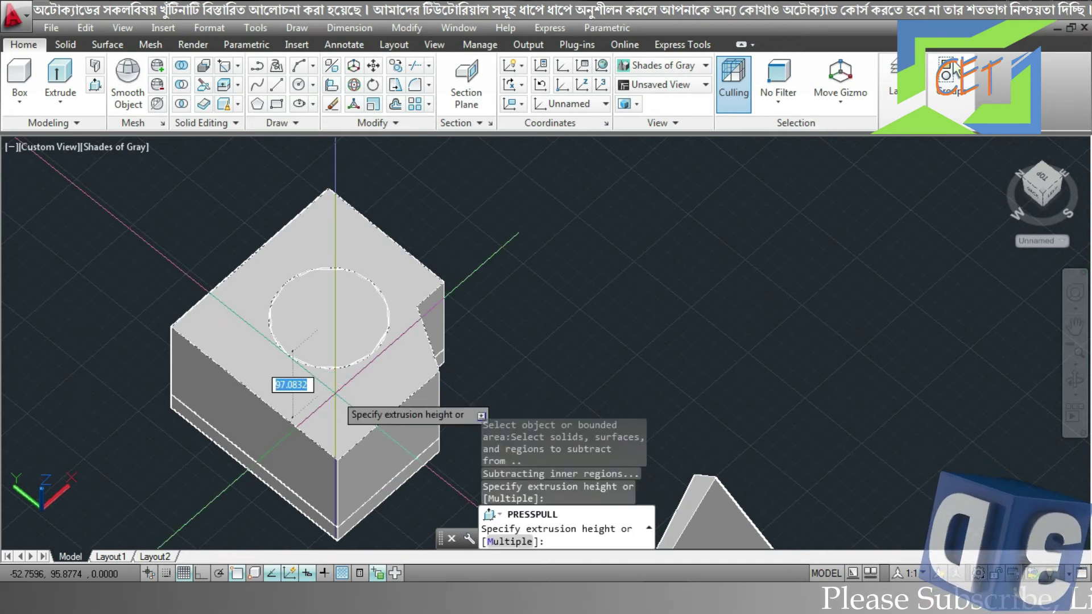
pyautogui.click(330, 371)
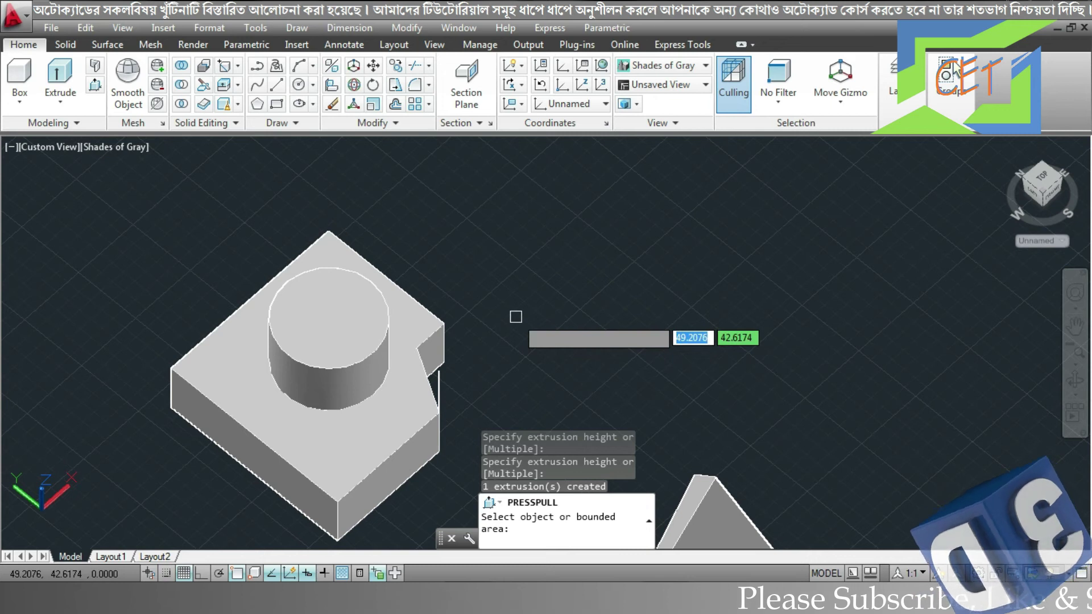
pyautogui.press('Escape')
pyautogui.moveTo(521, 312)
pyautogui.keyDown('shift'); pyautogui.mouseDown(button='middle')
pyautogui.moveTo(496, 297)
pyautogui.moveTo(446, 295)
pyautogui.moveTo(503, 274)
pyautogui.moveTo(526, 290)
pyautogui.moveTo(426, 417)
pyautogui.mouseUp(button='middle'); pyautogui.keyUp('shift')
# Undo three recent view changes and zoom in on the box corner
pyautogui.hotkey('ctrl', 'z')
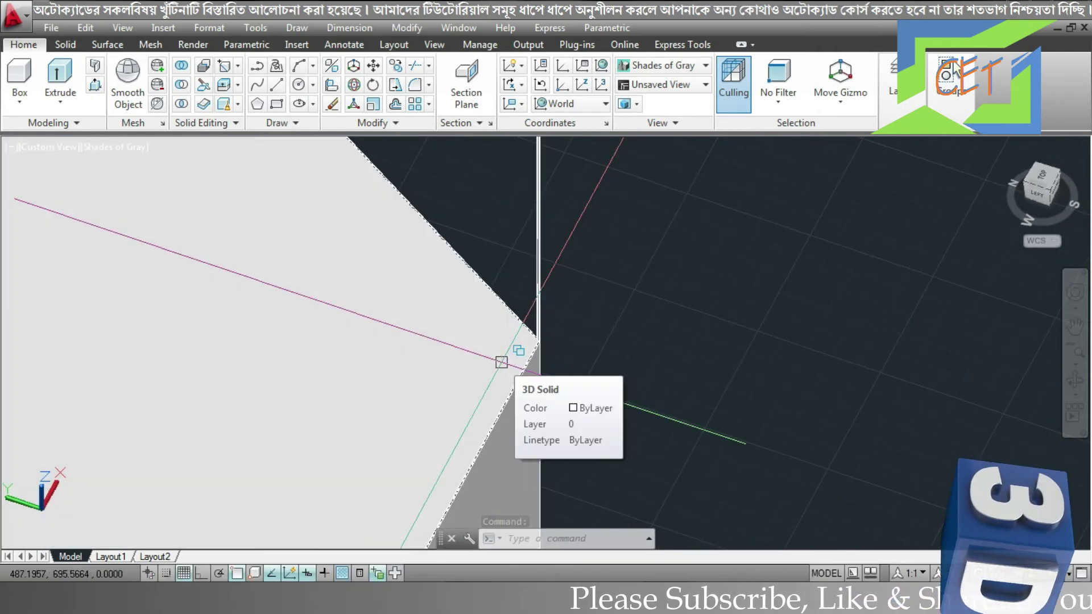
pyautogui.hotkey('ctrl', 'z')
pyautogui.hotkey('ctrl', 'z')
pyautogui.hotkey('ctrl', 'z')
pyautogui.hotkey('ctrl', 'z')
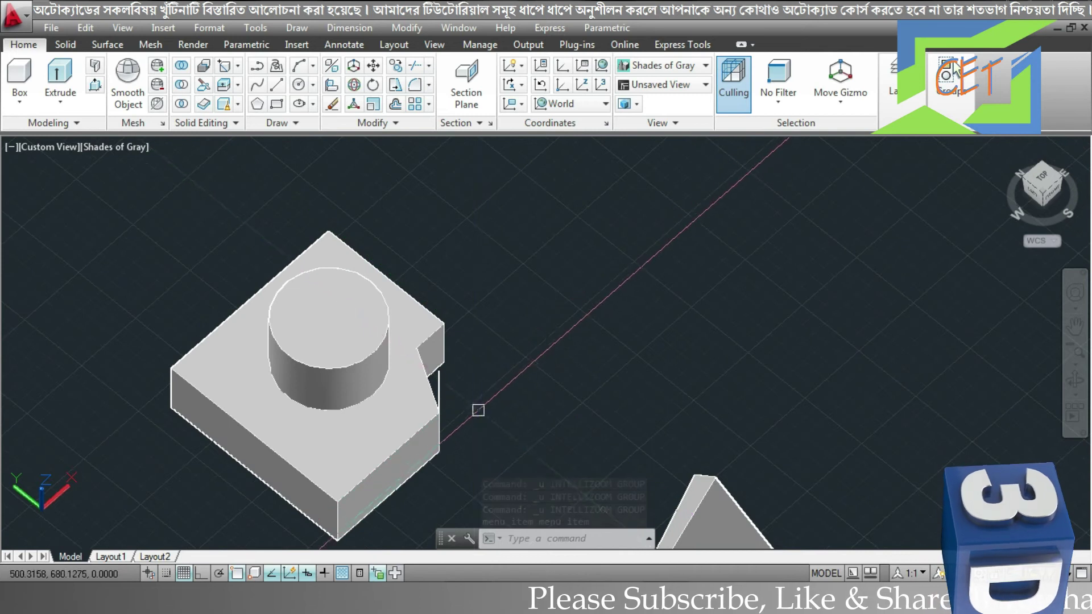
pyautogui.hotkey('ctrl', 'z')
pyautogui.scroll(4, 450, 363)
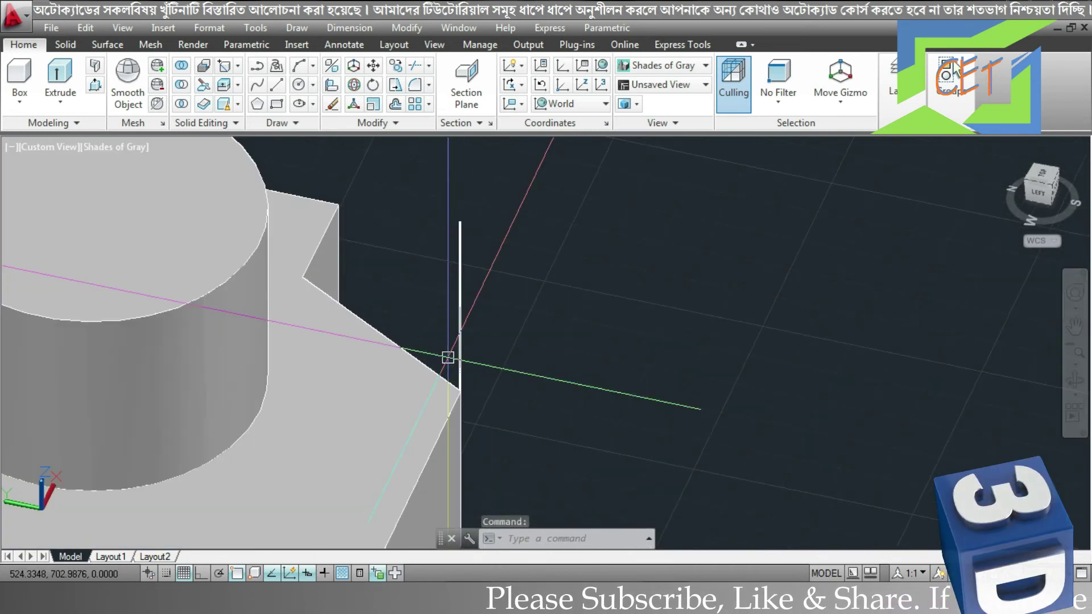
pyautogui.scroll(2, 450, 363)
pyautogui.scroll(-2, 455, 375)
pyautogui.scroll(2, 457, 381)
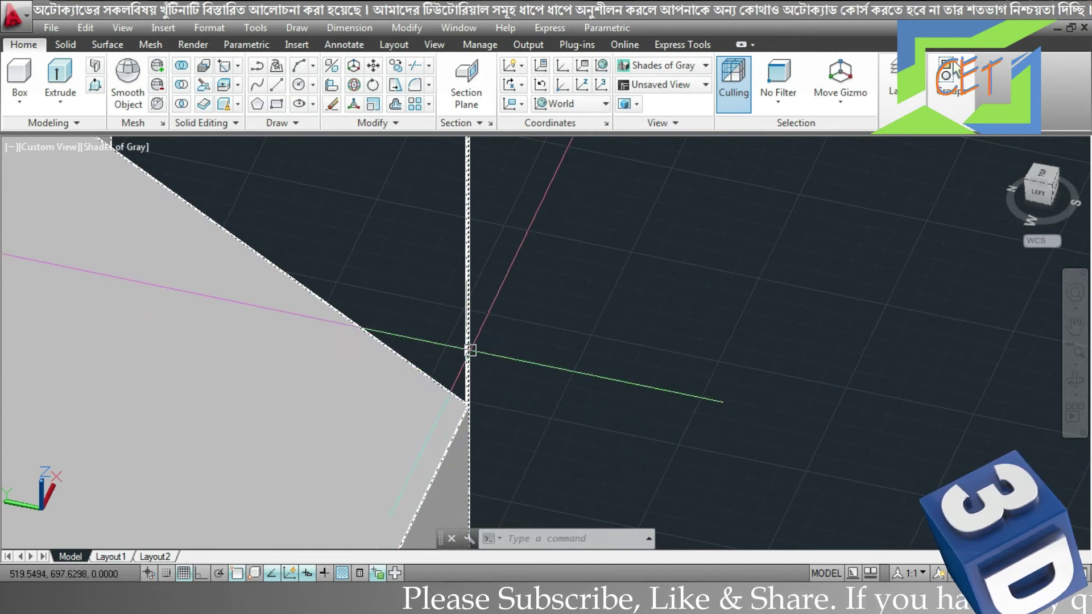
# Orbit the corner close-up, then undo three view changes to recentre the pyramid
pyautogui.moveTo(470, 349)
pyautogui.keyDown('shift'); pyautogui.mouseDown(button='middle')
pyautogui.moveTo(617, 377)
pyautogui.moveTo(570, 414)
pyautogui.mouseUp(button='middle'); pyautogui.keyUp('shift')
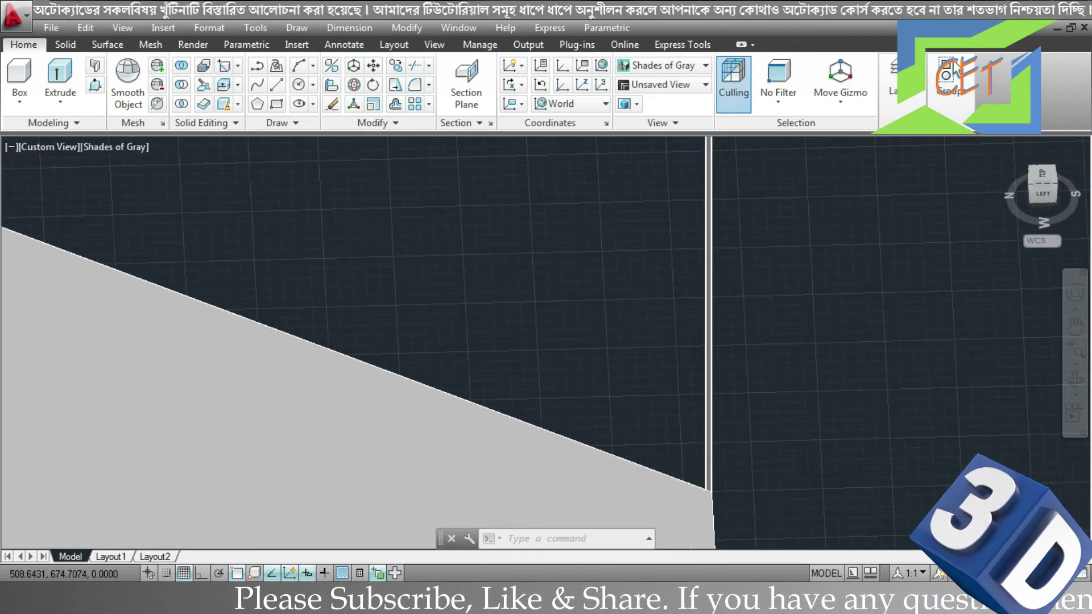
pyautogui.hotkey('ctrl', 'z')
pyautogui.hotkey('ctrl', 'z')
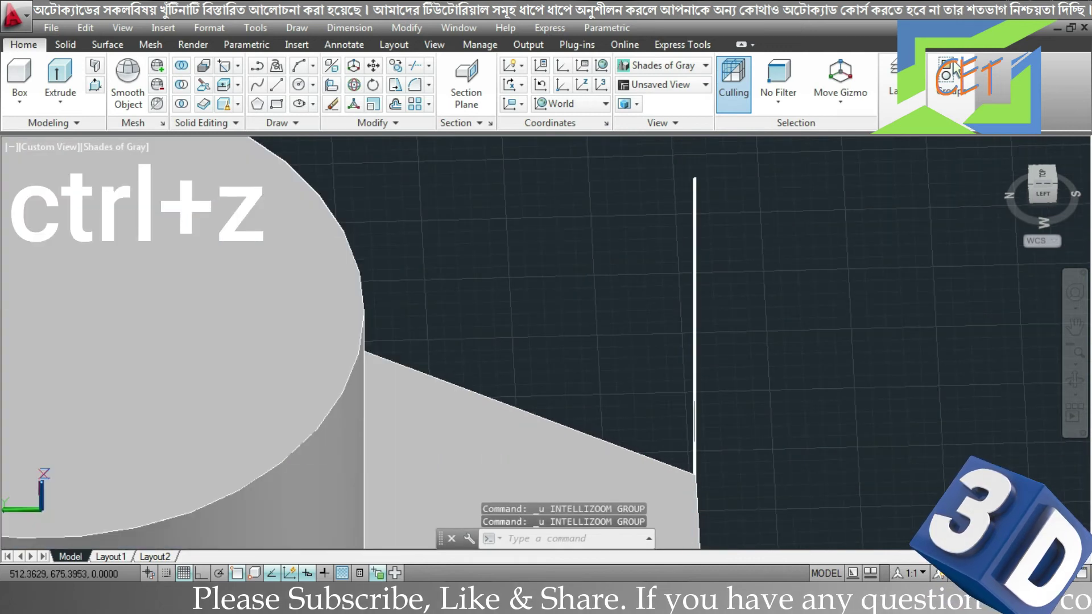
pyautogui.hotkey('ctrl', 'z')
pyautogui.hotkey('ctrl', 'z')
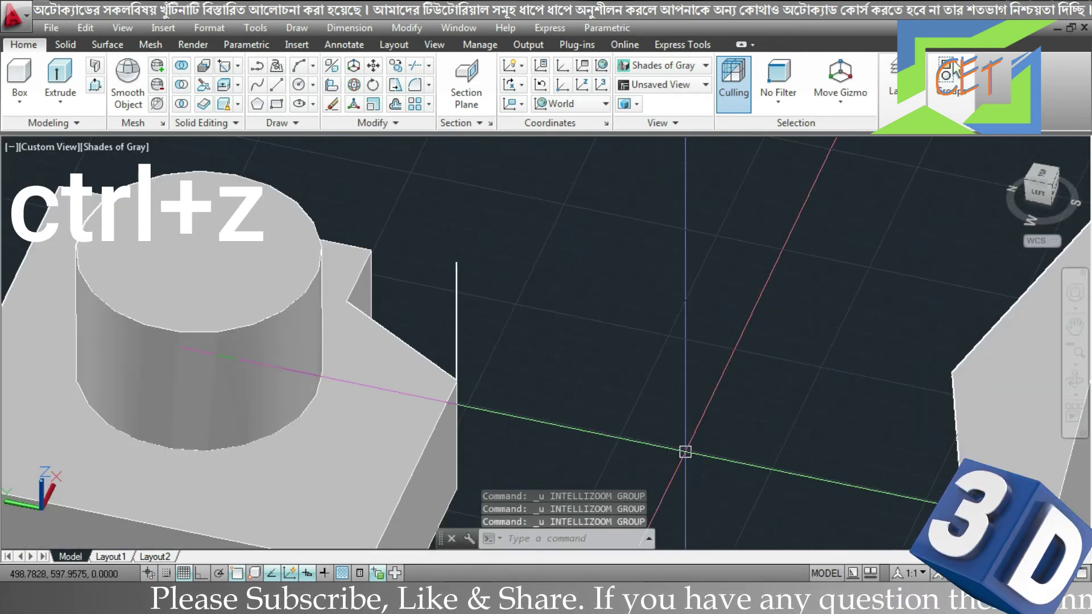
pyautogui.hotkey('ctrl', 'z')
pyautogui.hotkey('ctrl', 'z')
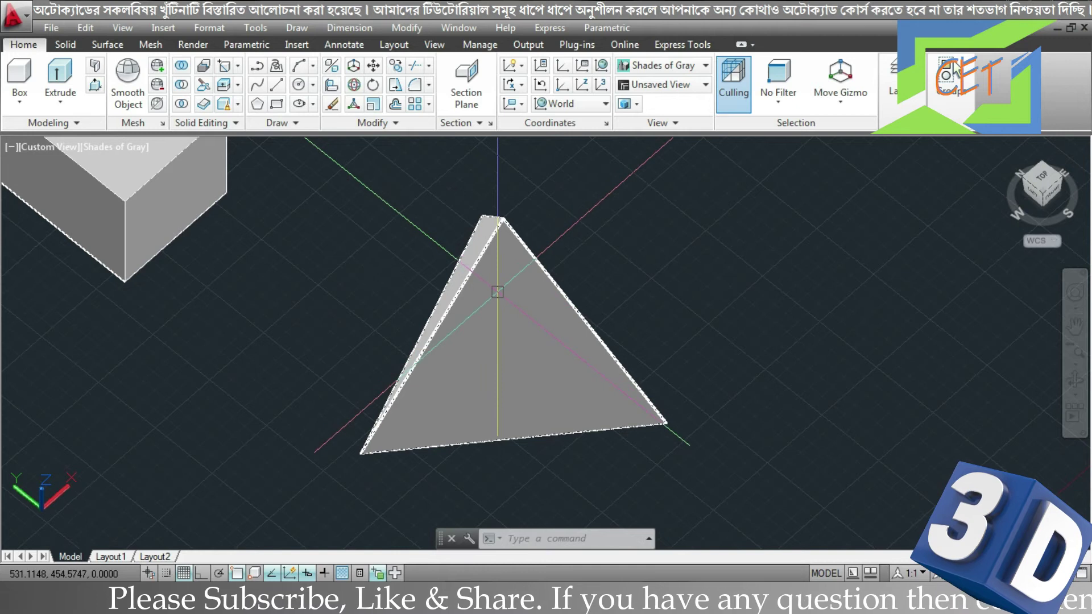
# Draw a first wavy spline across the pyramid face, ending beyond its right edge
pyautogui.scroll(2, 496, 301)
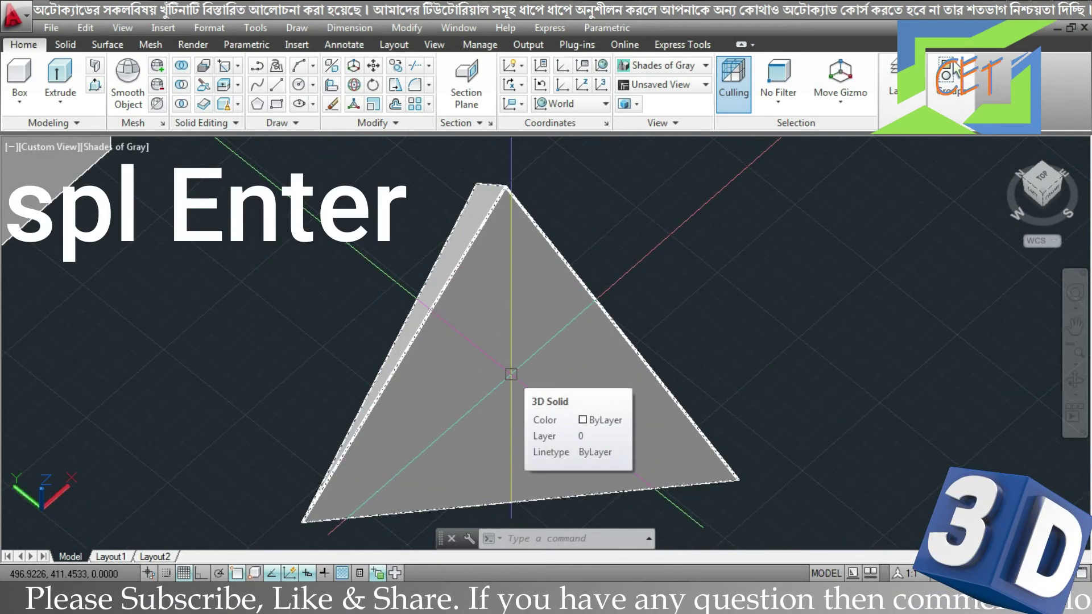
pyautogui.write('spl')
pyautogui.press('Return')
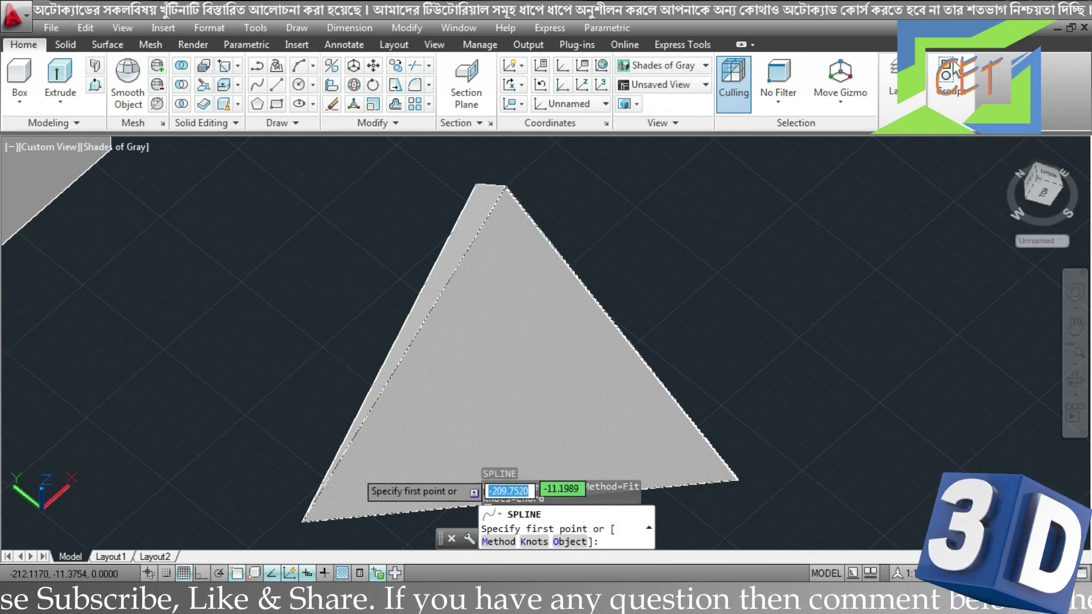
pyautogui.click(389, 462)
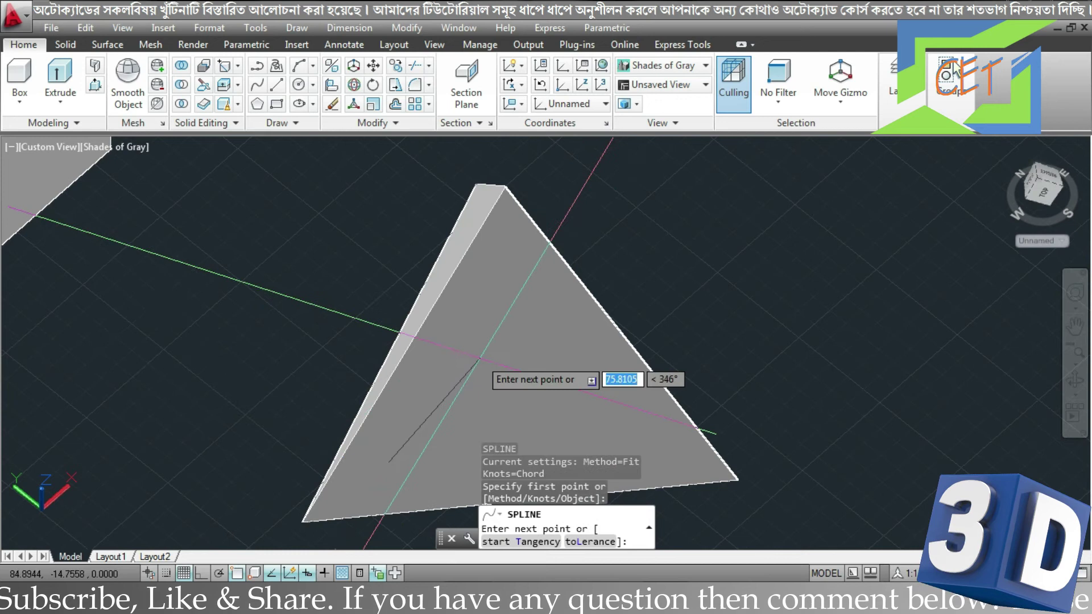
pyautogui.click(498, 355)
pyautogui.click(623, 392)
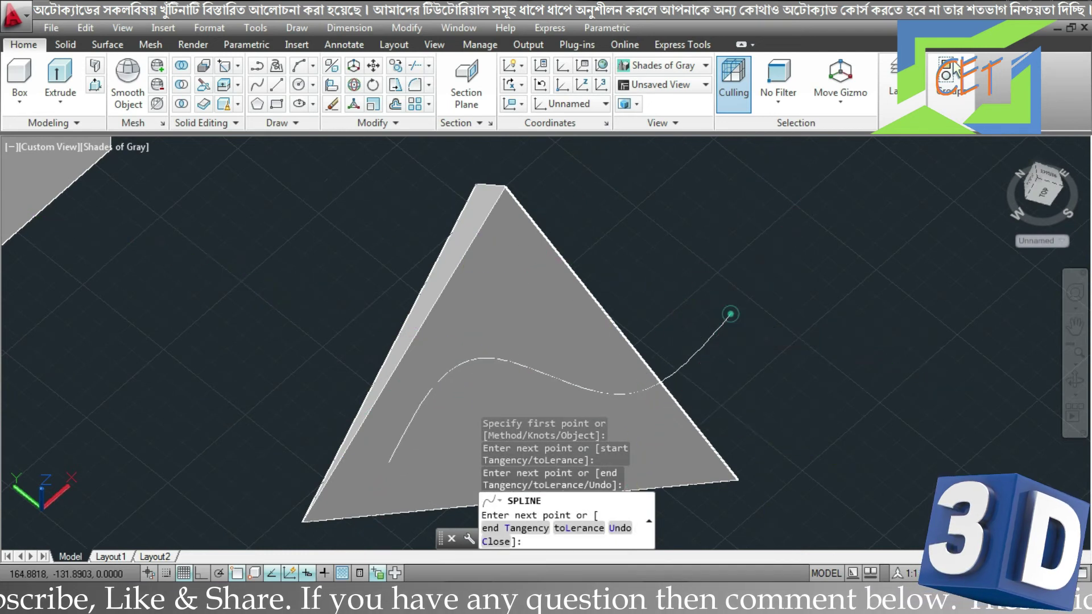
pyautogui.click(727, 314)
pyautogui.press('Return')
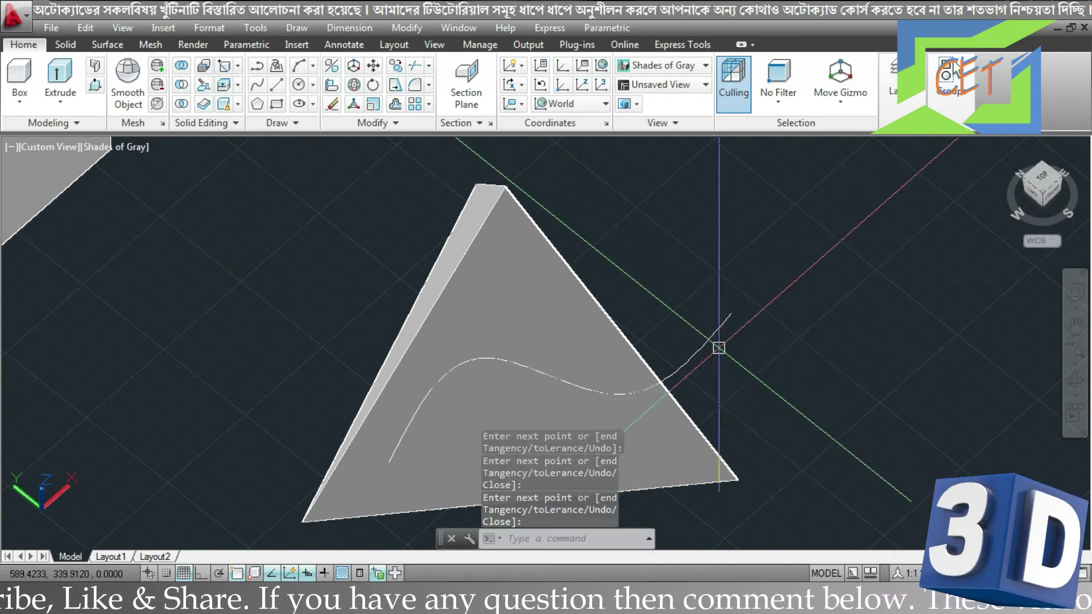
# Draw a second spline crossing the first near the left side and running past the lower edge
pyautogui.press('space')
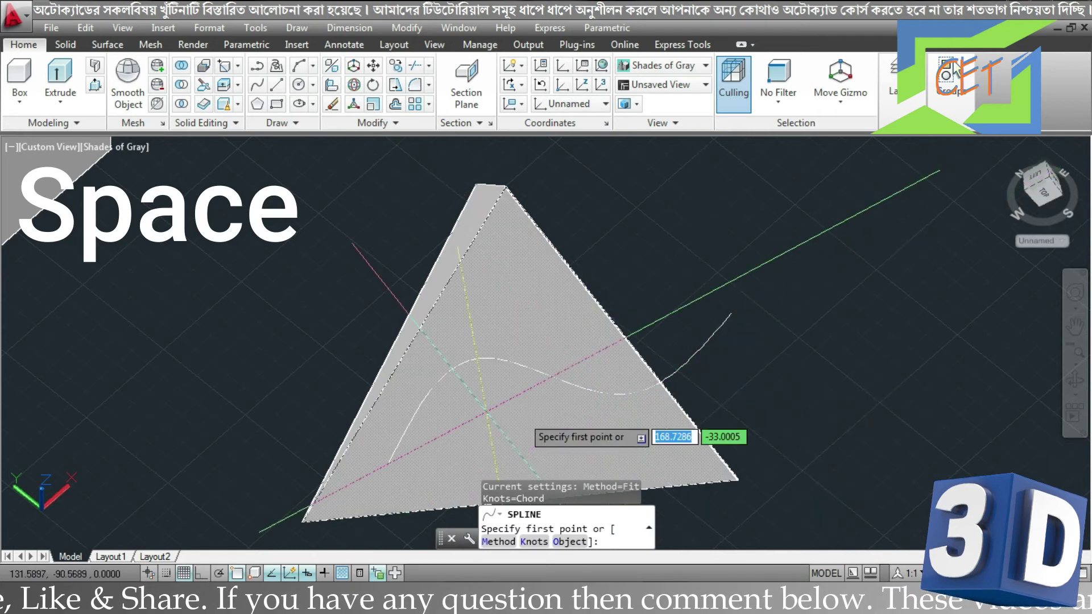
pyautogui.click(407, 394)
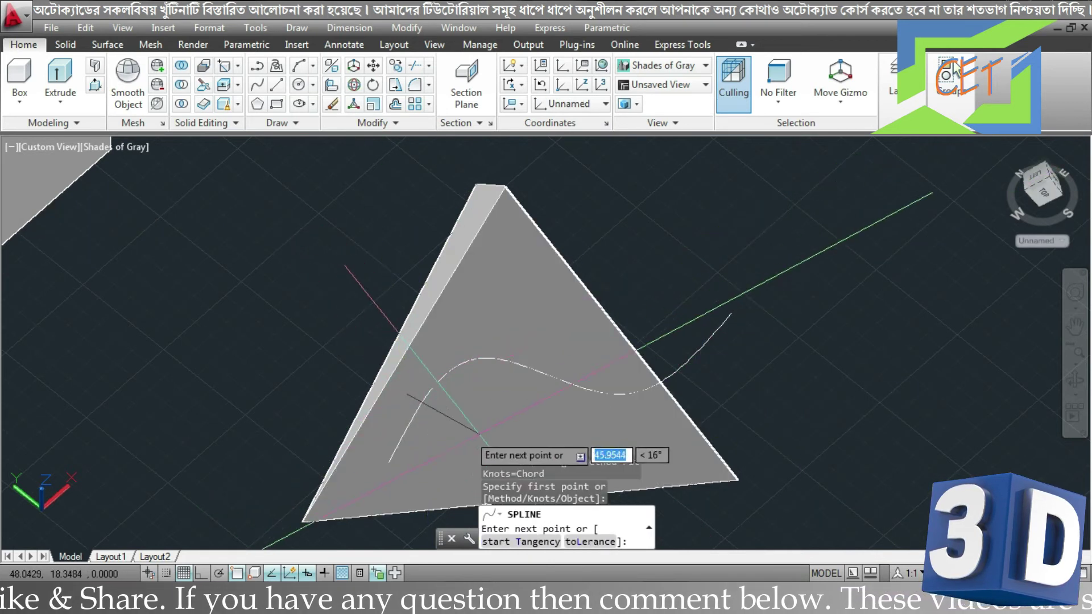
pyautogui.click(486, 443)
pyautogui.click(623, 420)
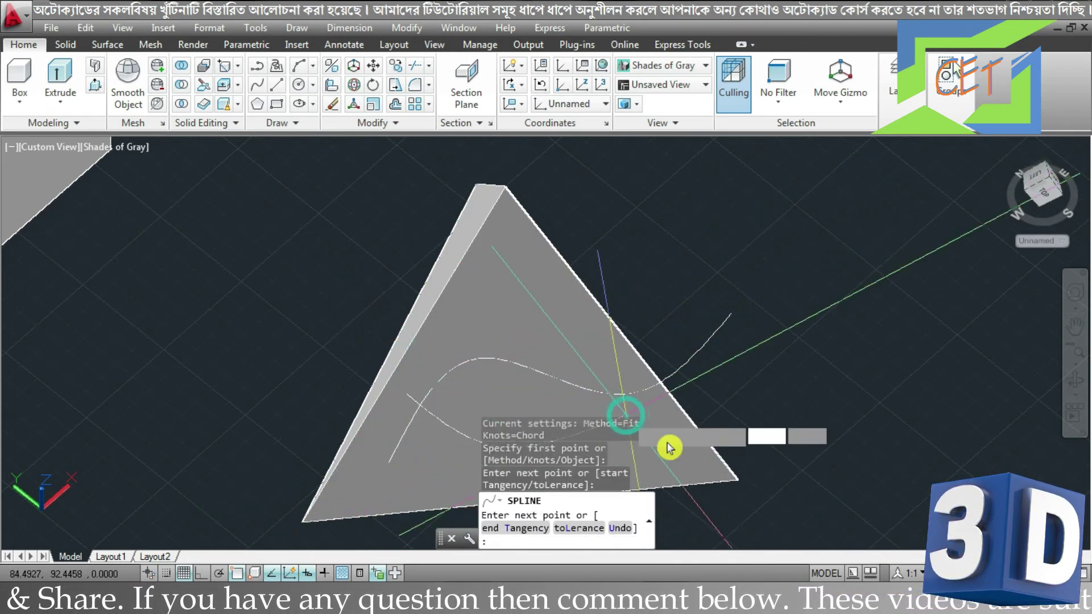
pyautogui.click(690, 514)
pyautogui.press('Return')
pyautogui.moveTo(690, 500)
pyautogui.keyDown('shift'); pyautogui.mouseDown(button='middle')
pyautogui.moveTo(821, 379)
pyautogui.moveTo(836, 349)
pyautogui.moveTo(872, 331)
pyautogui.moveTo(848, 358)
pyautogui.moveTo(876, 374)
pyautogui.moveTo(809, 410)
pyautogui.moveTo(595, 410)
pyautogui.mouseUp(button='middle'); pyautogui.keyUp('shift')
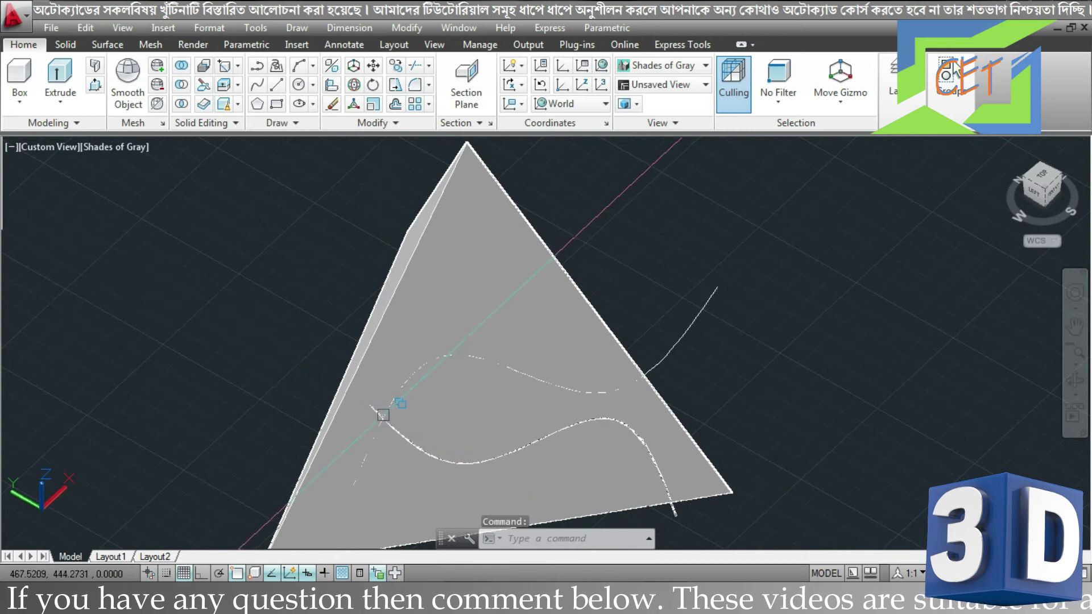
pyautogui.scroll(2, 381, 418)
pyautogui.scroll(2, 381, 418)
pyautogui.moveTo(381, 423)
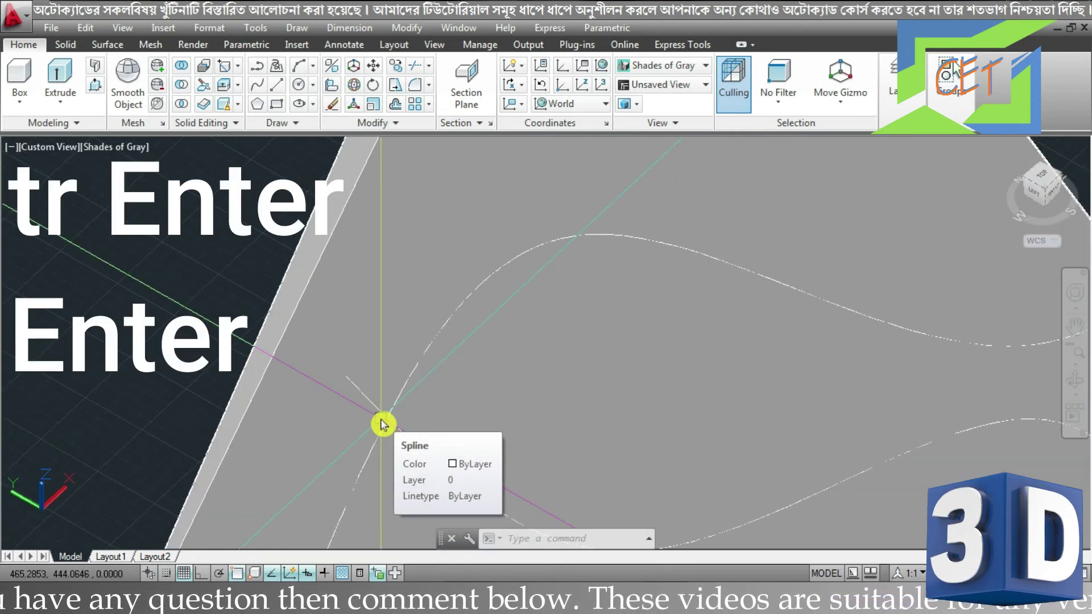
# Trim both overhanging spline ends at the left crossing so the curves meet in a point
pyautogui.write('tr')
pyautogui.press('Return')
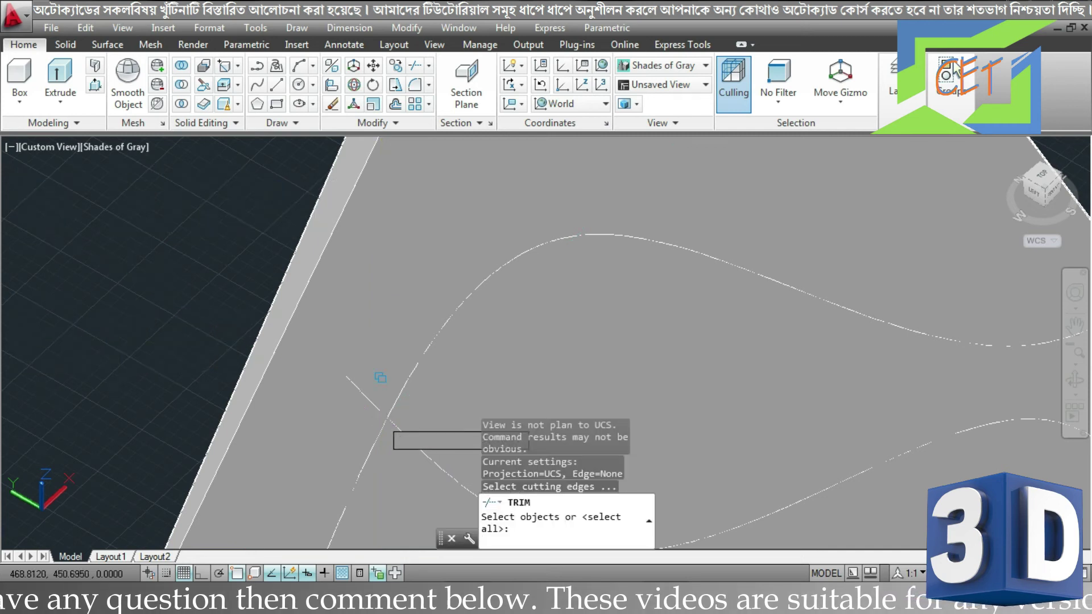
pyautogui.press('Return')
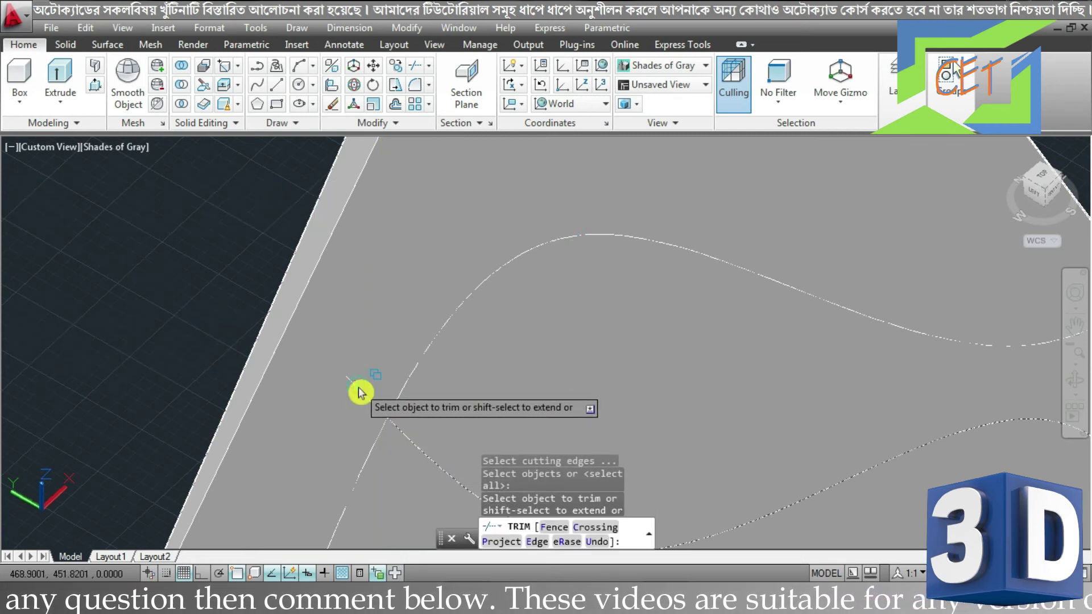
pyautogui.click(360, 393)
pyautogui.click(417, 440)
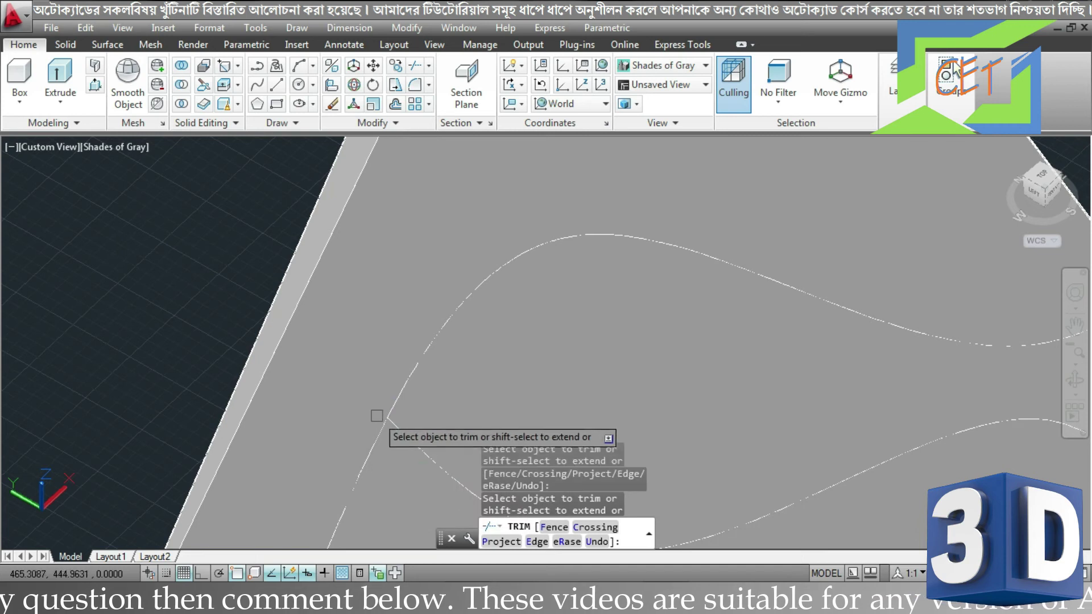
pyautogui.click(377, 432)
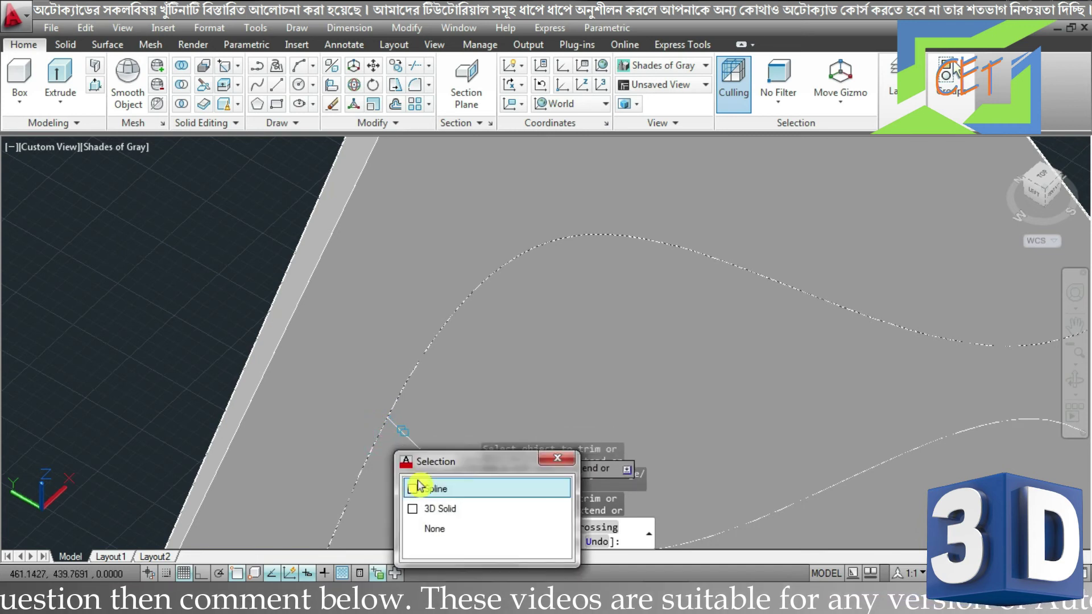
pyautogui.press('Escape')
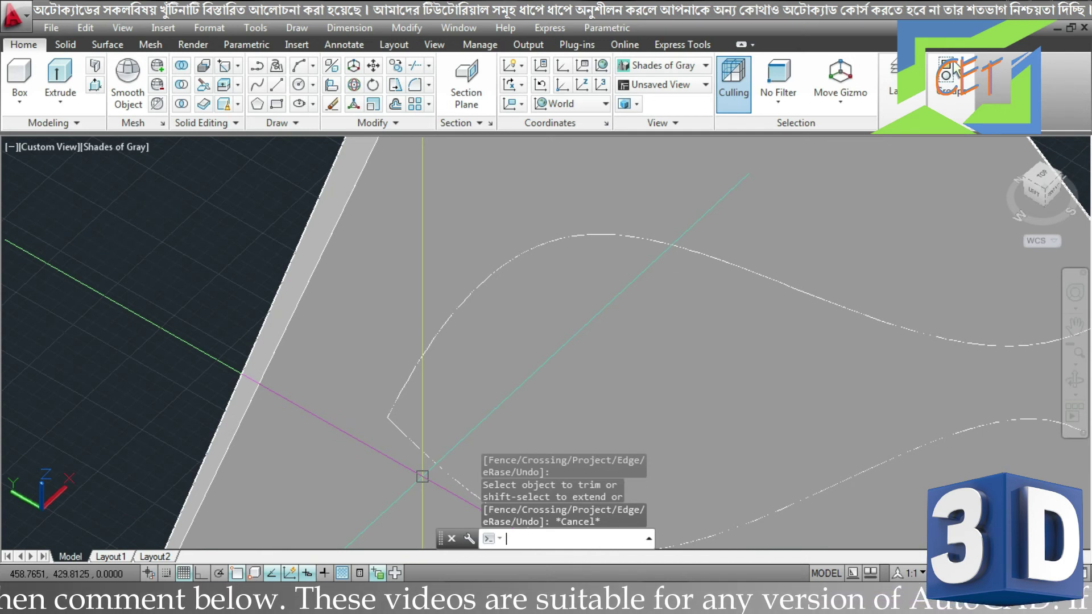
pyautogui.write('j')
pyautogui.press('Return')
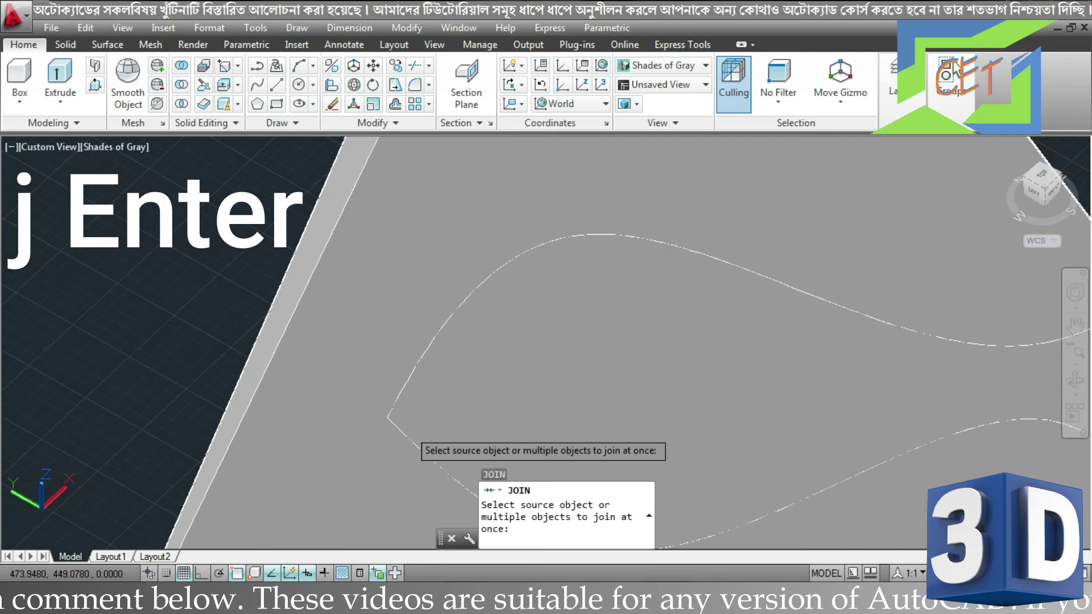
# Join both trimmed splines into one pointed closed curve on the pyramid face
pyautogui.click(422, 348)
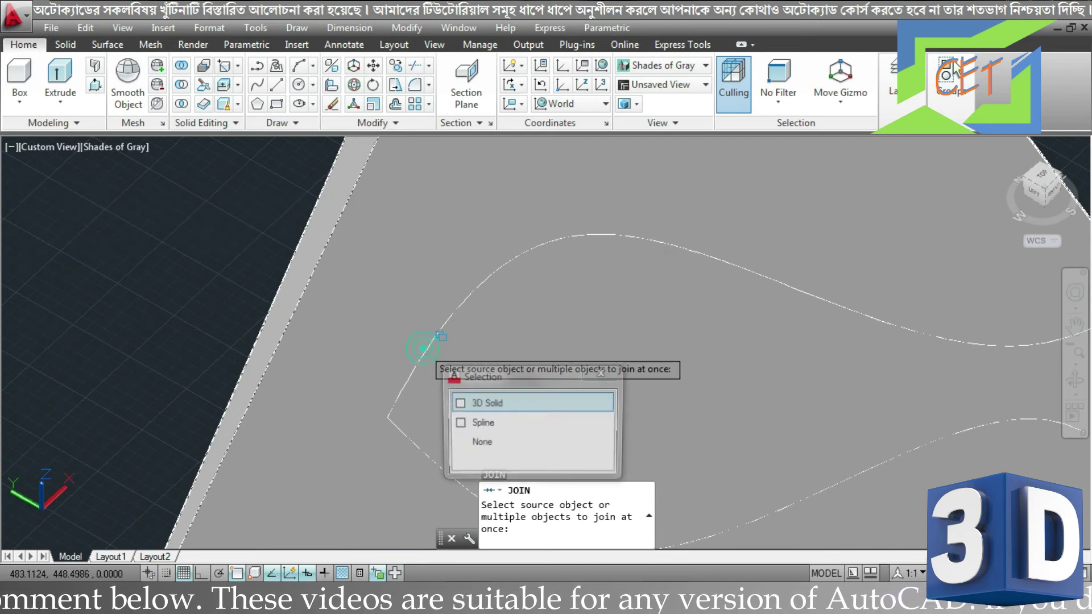
pyautogui.click(457, 422)
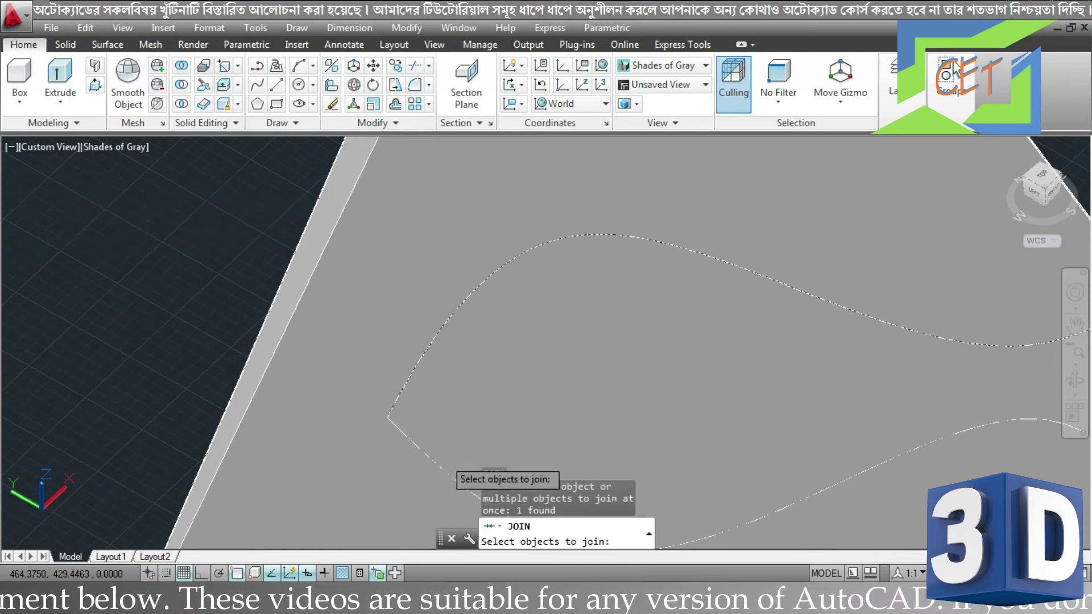
pyautogui.click(439, 473)
pyautogui.click(483, 500)
pyautogui.press('Return')
pyautogui.press('Return')
pyautogui.scroll(-2, 505, 378)
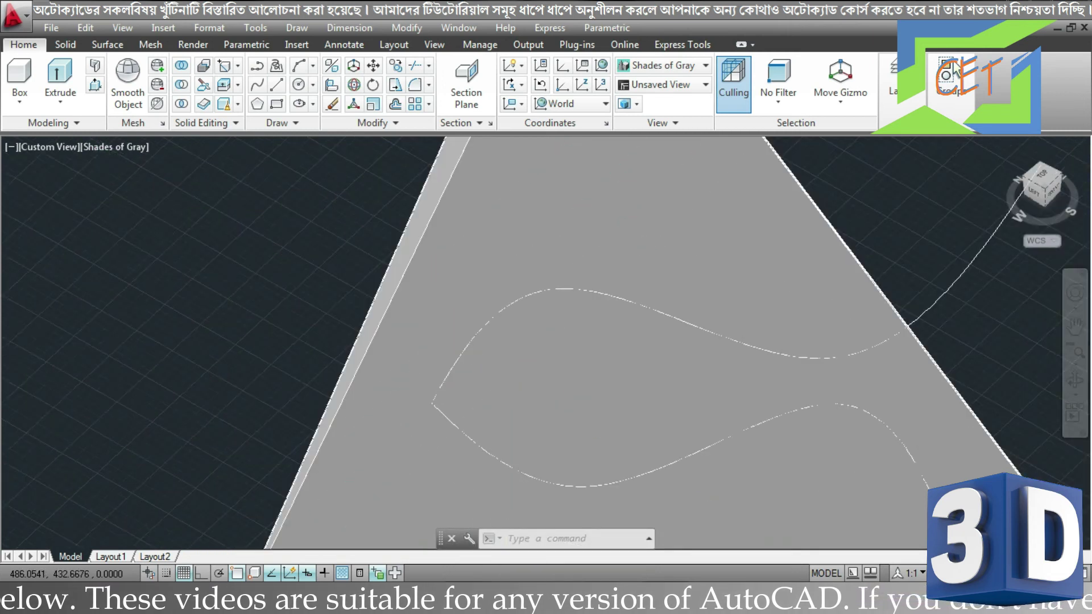
pyautogui.scroll(-2, 506, 380)
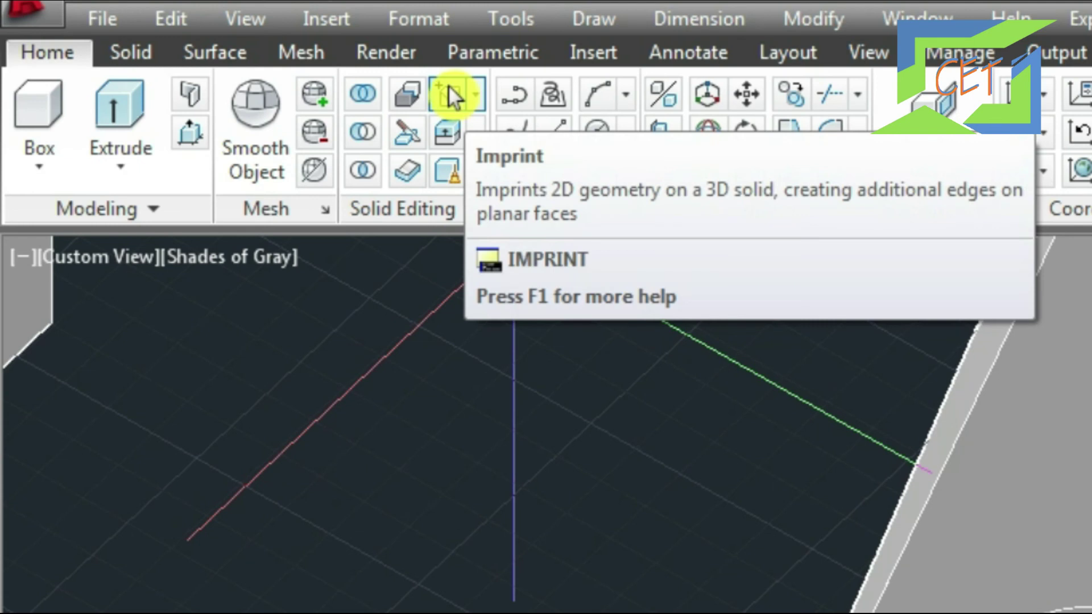
# Imprint the joined spline onto the pyramid face, deleting the source curve, and orbit to inspect it
pyautogui.click(448, 84)
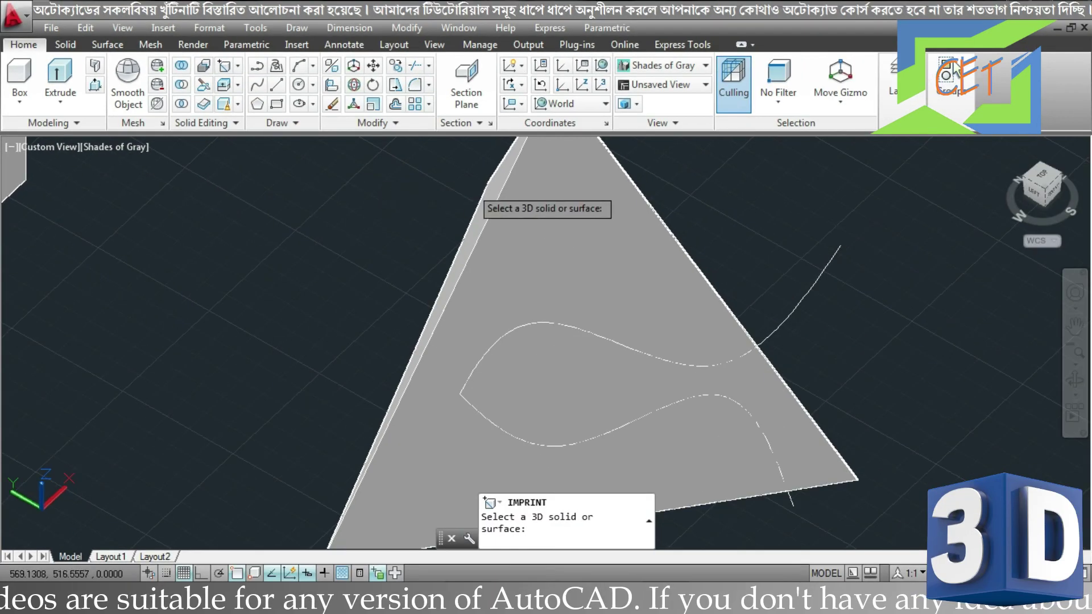
pyautogui.click(533, 222)
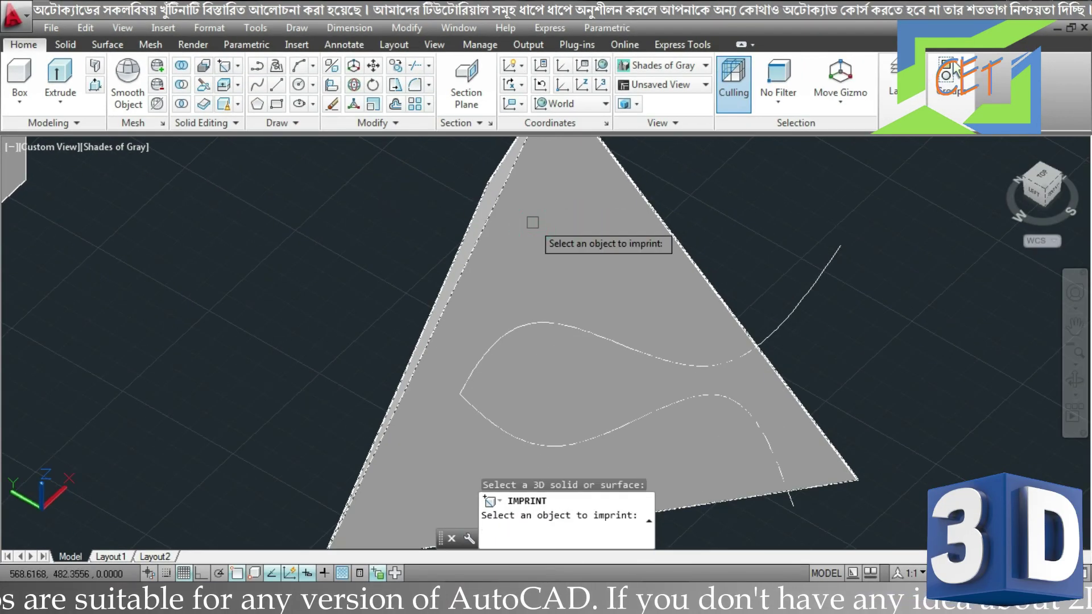
pyautogui.click(579, 328)
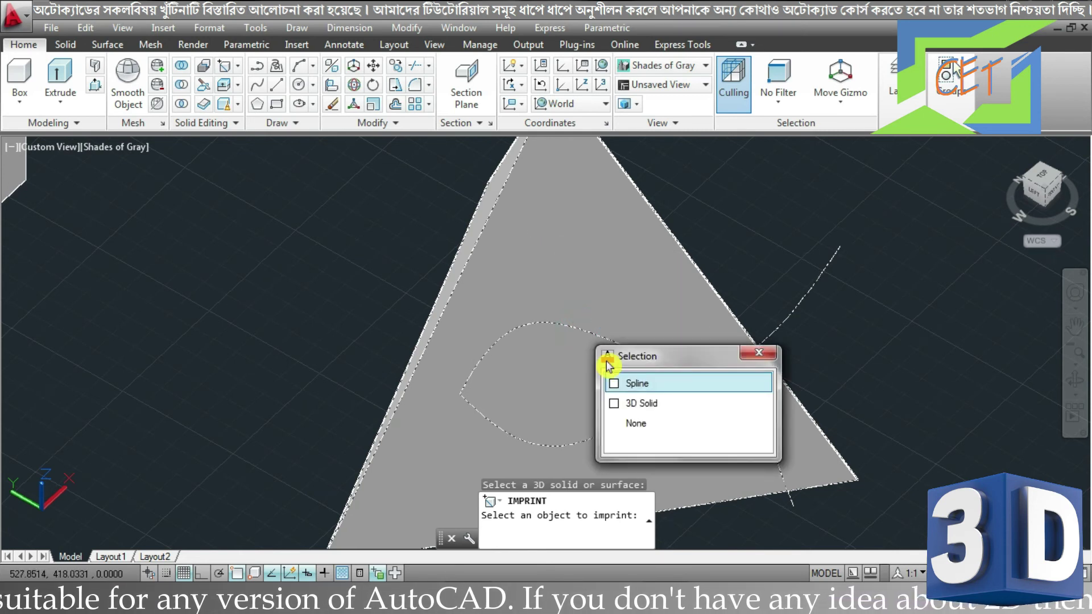
pyautogui.click(620, 382)
pyautogui.write('y')
pyautogui.press('Return')
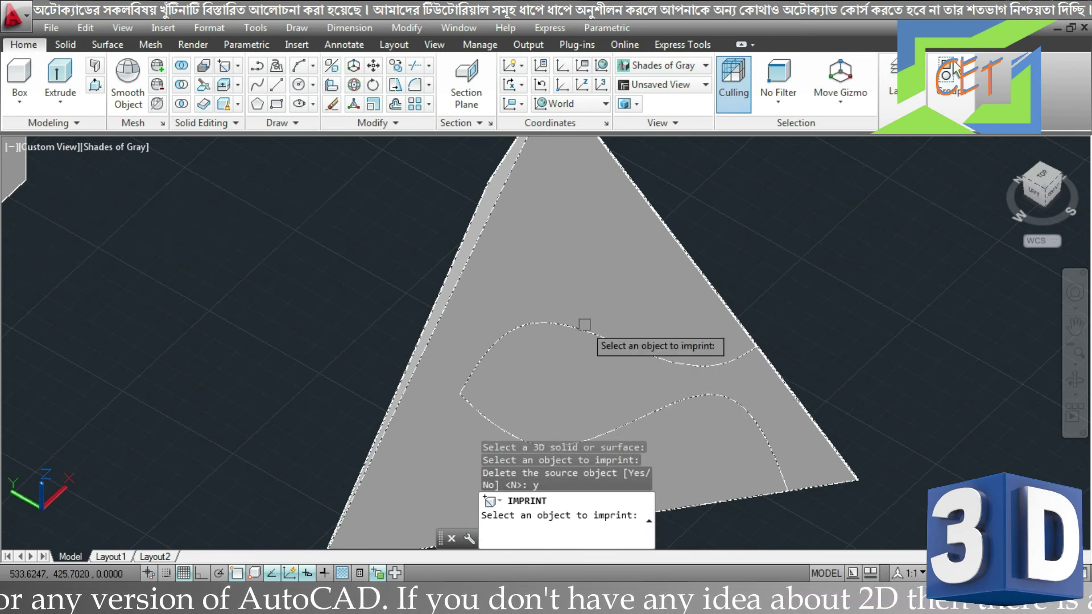
pyautogui.press('Return')
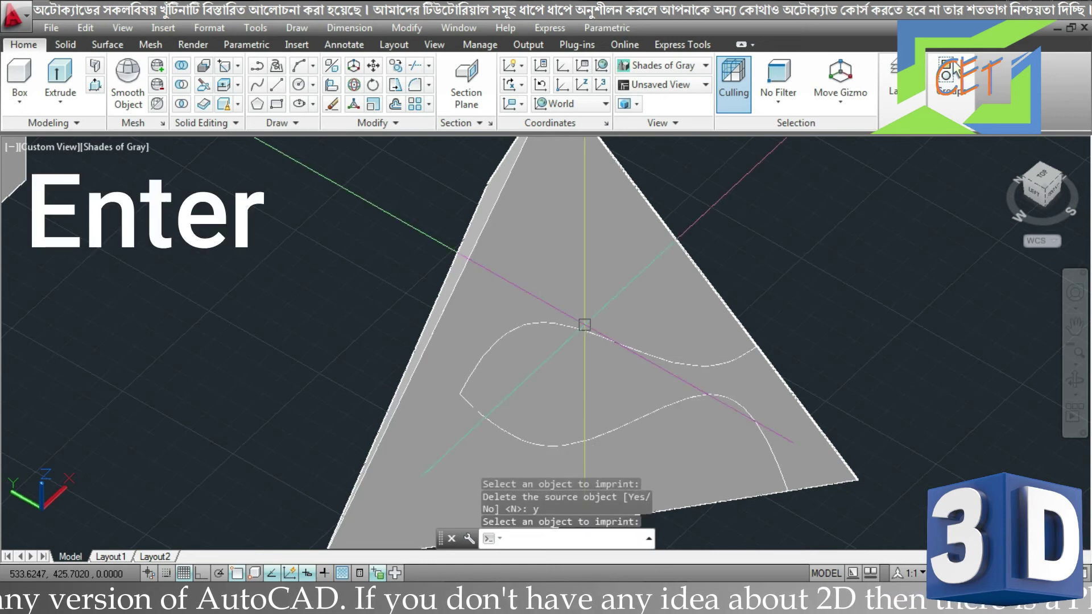
pyautogui.keyDown('shift'); pyautogui.moveTo(584, 325); pyautogui.dragTo(837, 279, button='middle'); pyautogui.keyUp('shift')
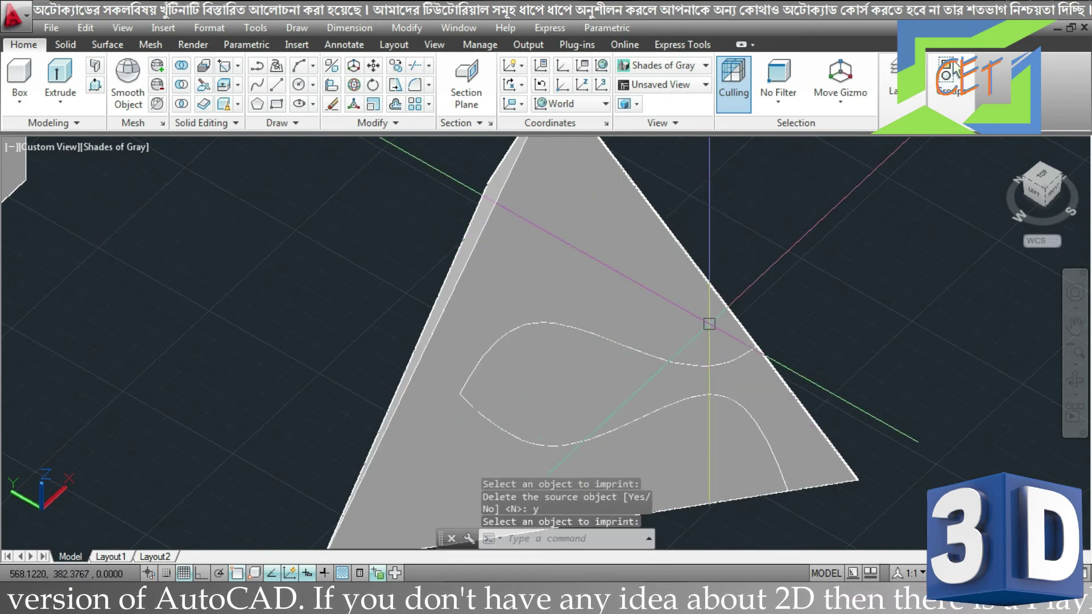
pyautogui.keyDown('shift'); pyautogui.moveTo(837, 280); pyautogui.dragTo(831, 261, button='middle'); pyautogui.keyUp('shift')
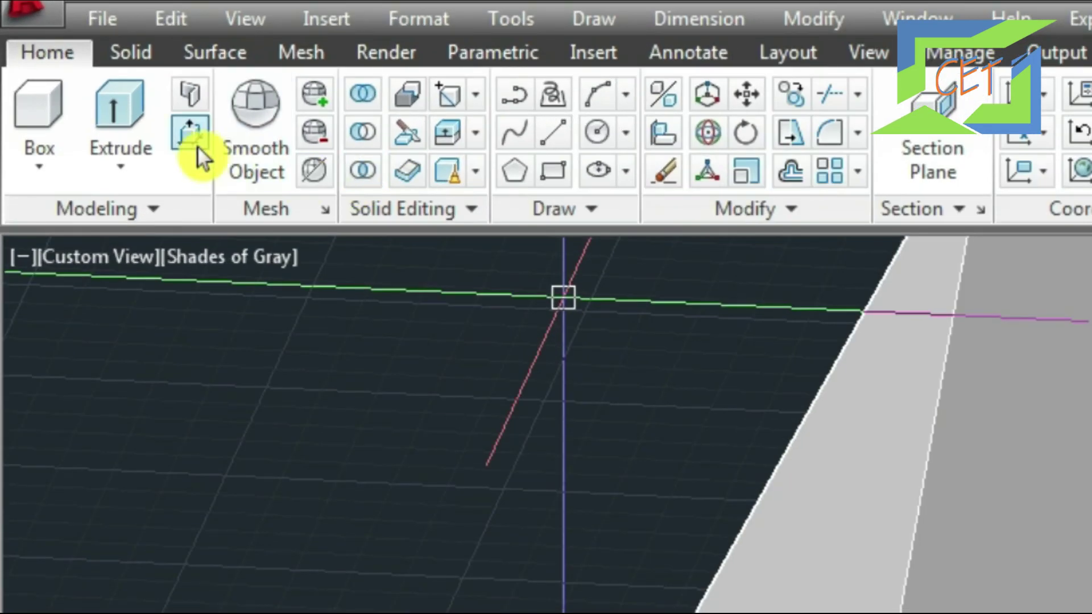
# Presspull the imprinted curved region inward to cut a wavy opening into the pyramid
pyautogui.click(192, 134)
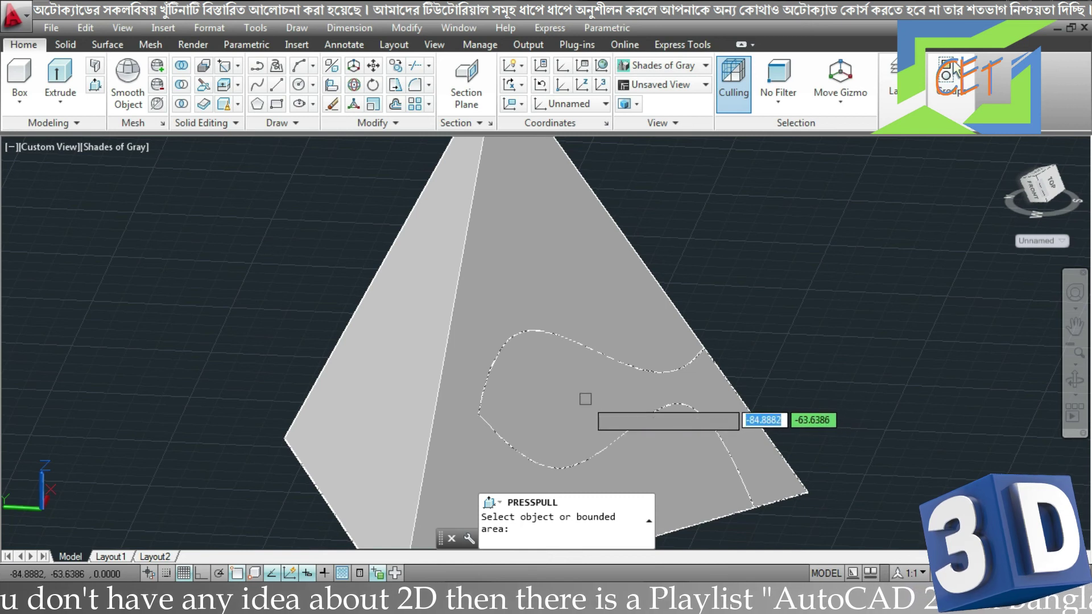
pyautogui.click(585, 399)
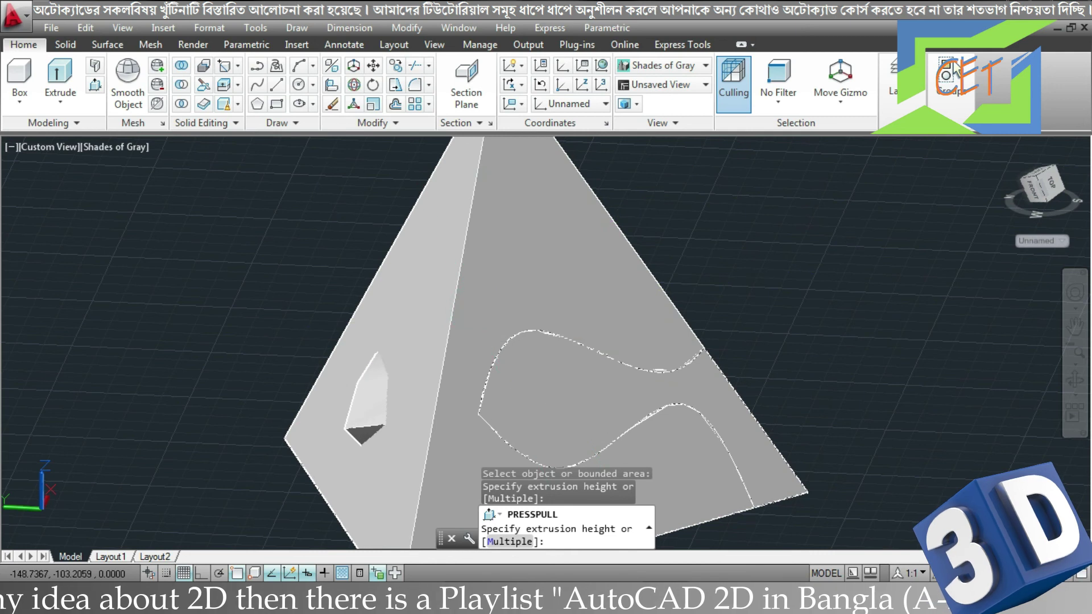
pyautogui.click(472, 310)
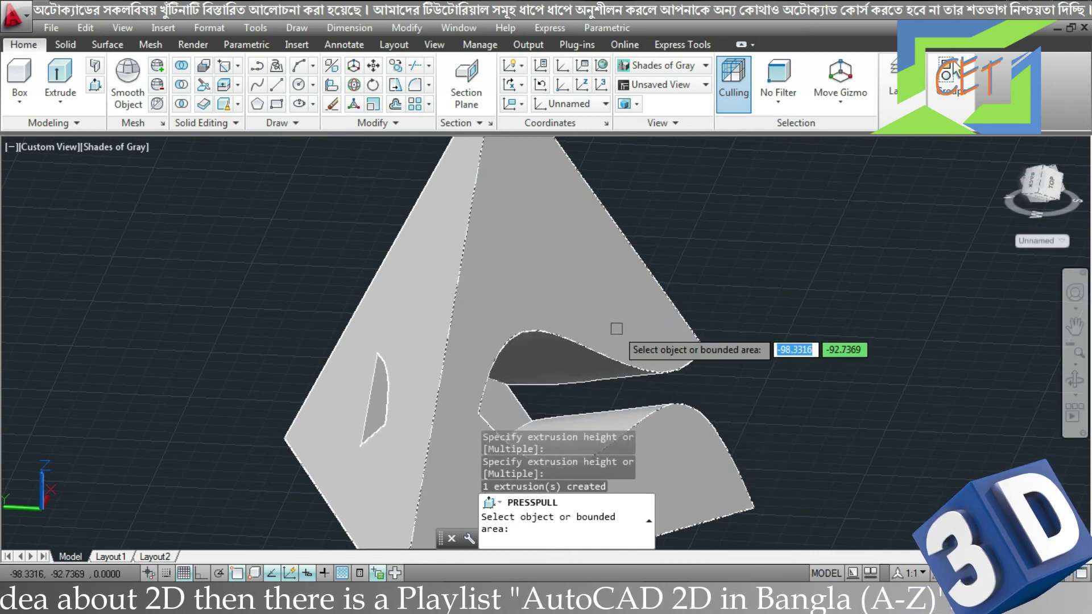
pyautogui.press('Escape')
pyautogui.moveTo(701, 325)
pyautogui.keyDown('shift'); pyautogui.mouseDown(button='middle')
pyautogui.moveTo(728, 351)
pyautogui.moveTo(700, 341)
pyautogui.moveTo(664, 377)
pyautogui.moveTo(713, 365)
pyautogui.moveTo(770, 382)
pyautogui.moveTo(853, 373)
pyautogui.moveTo(807, 412)
pyautogui.moveTo(790, 373)
pyautogui.moveTo(841, 391)
pyautogui.moveTo(758, 373)
pyautogui.moveTo(801, 365)
pyautogui.moveTo(692, 309)
pyautogui.moveTo(876, 375)
pyautogui.moveTo(826, 347)
pyautogui.mouseUp(button='middle'); pyautogui.keyUp('shift')
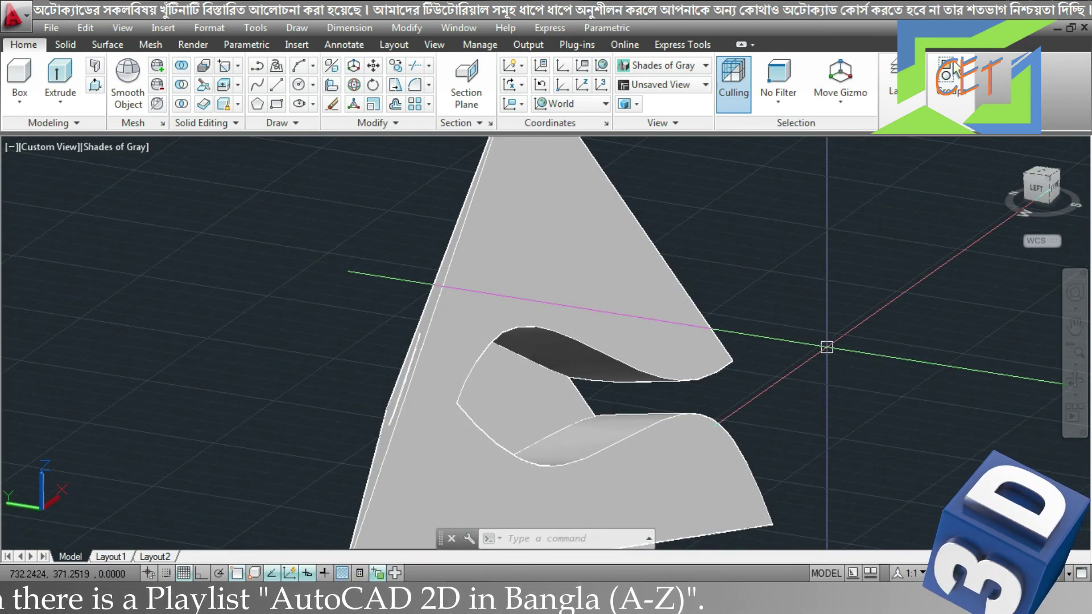